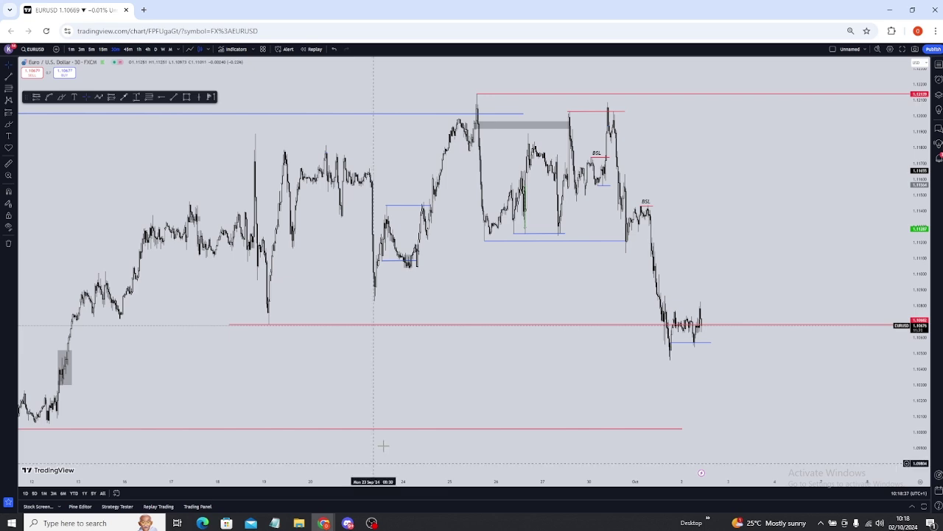
Delete the short blue line beneath the 26–27 September lows and the long grey rectangle near the 25–27 September highs
left_click_drag(624, 480, 468, 481)
left_click_drag(495, 379, 570, 385)
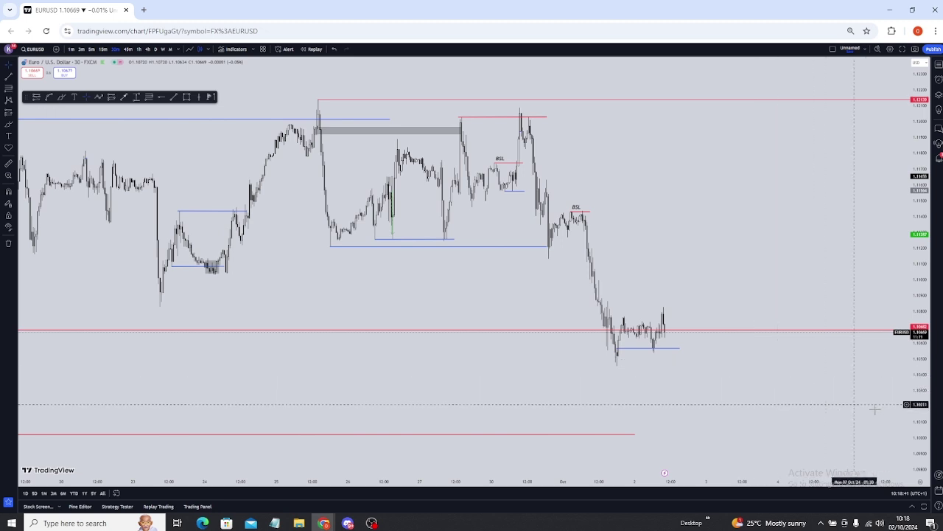
scroll(914, 440, "up", 2)
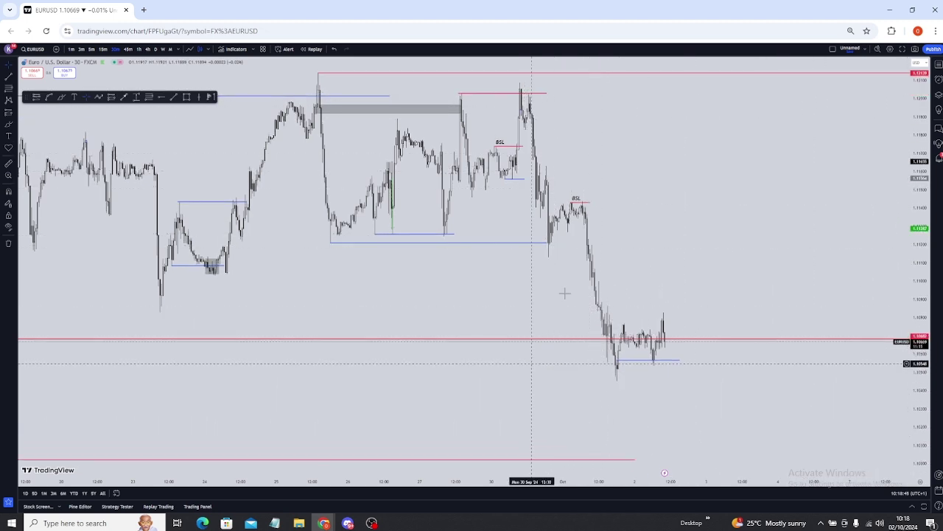
left_click(421, 234)
left_click(214, 80)
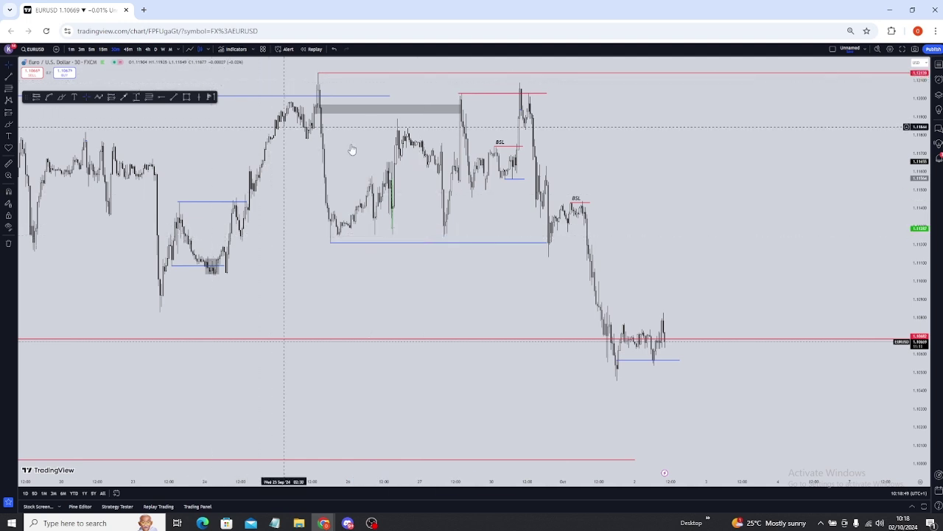
left_click(458, 109)
left_click(213, 80)
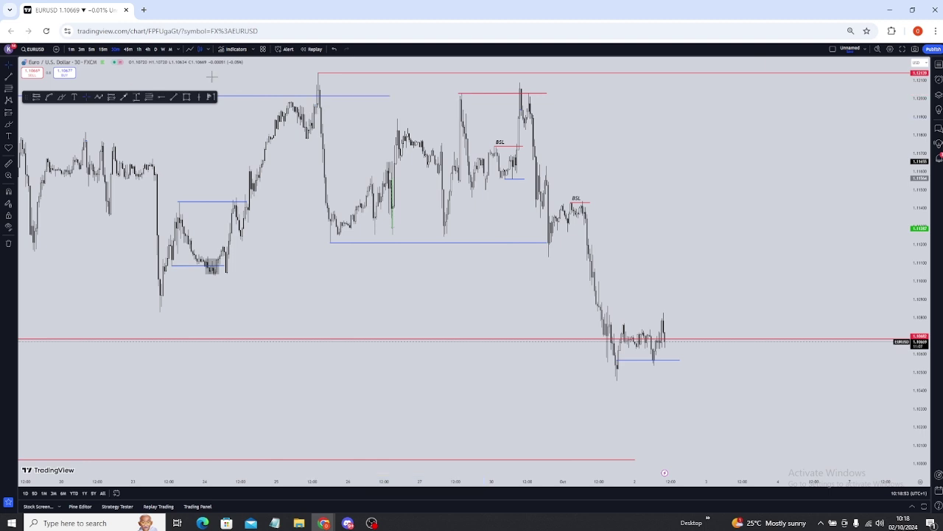
Examine the EURUSD 30-minute price action from mid-September to 2 October against the marked highs and lows
left_click_drag(411, 207, 531, 243)
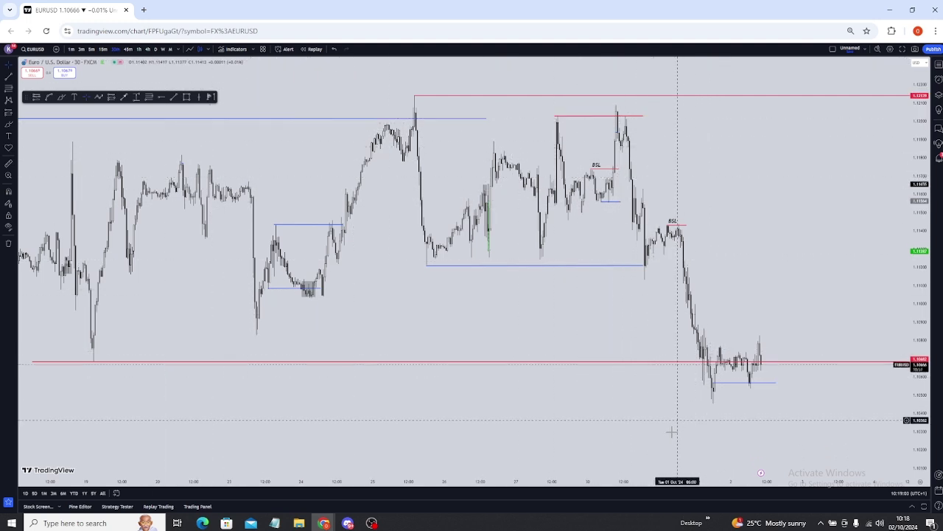
mouse_move(646, 481)
left_mouse_down()
mouse_move(627, 481)
mouse_move(656, 481)
left_mouse_up()
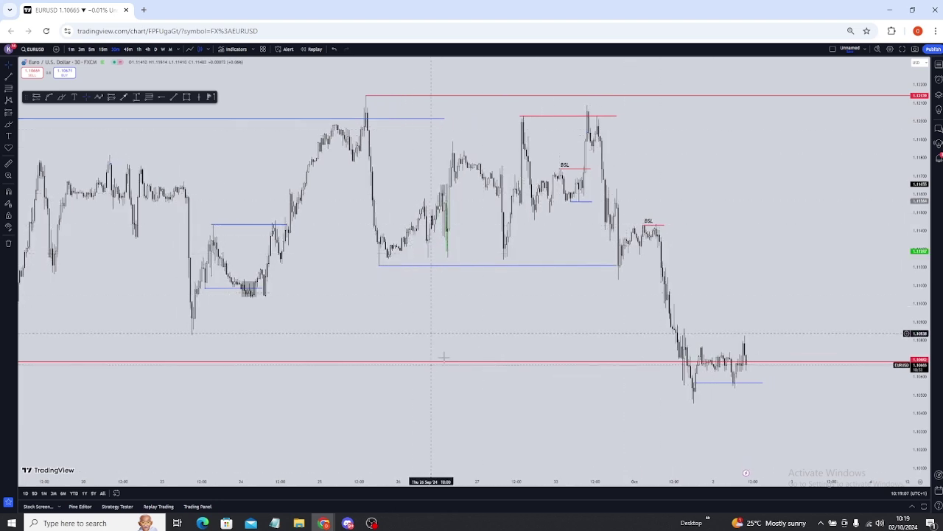
scroll(579, 468, "down", 3)
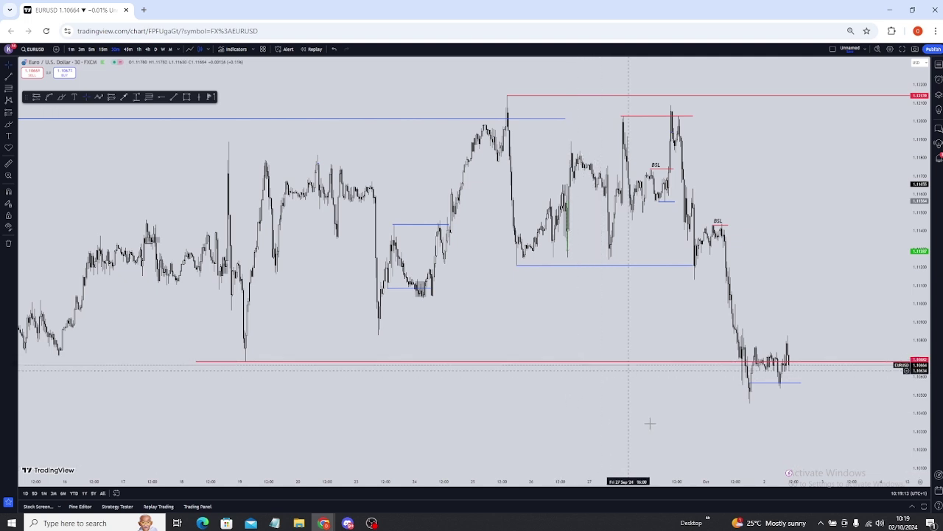
left_click_drag(544, 480, 535, 480)
scroll(516, 332, "up", 3)
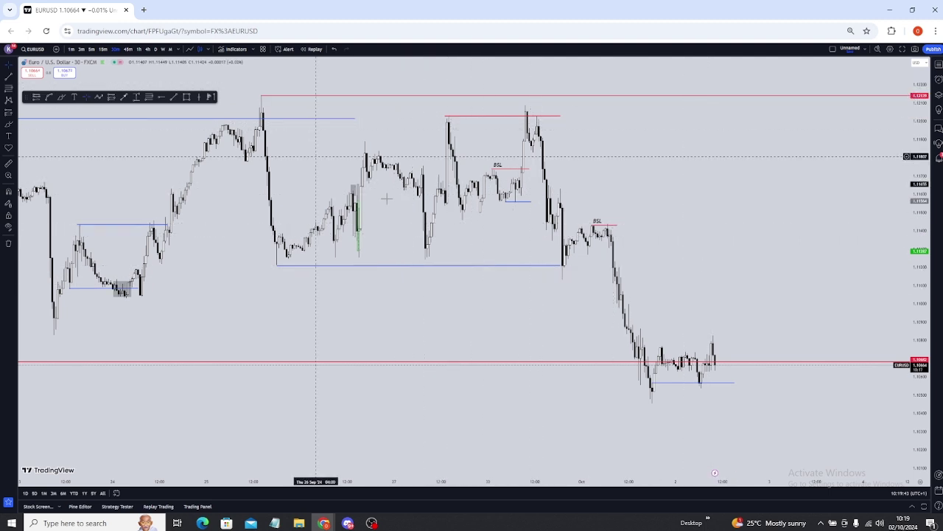
scroll(663, 465, "down", 3)
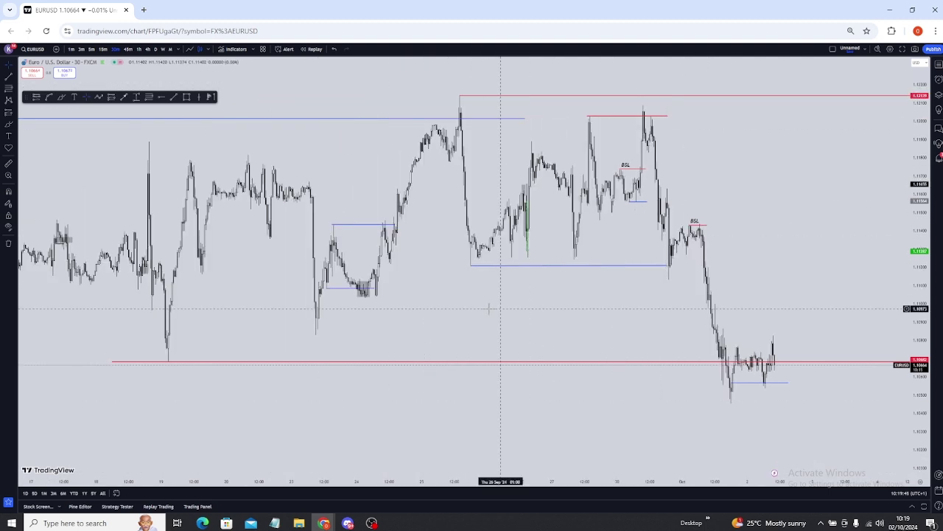
scroll(647, 475, "down", 1)
scroll(647, 476, "down", 2)
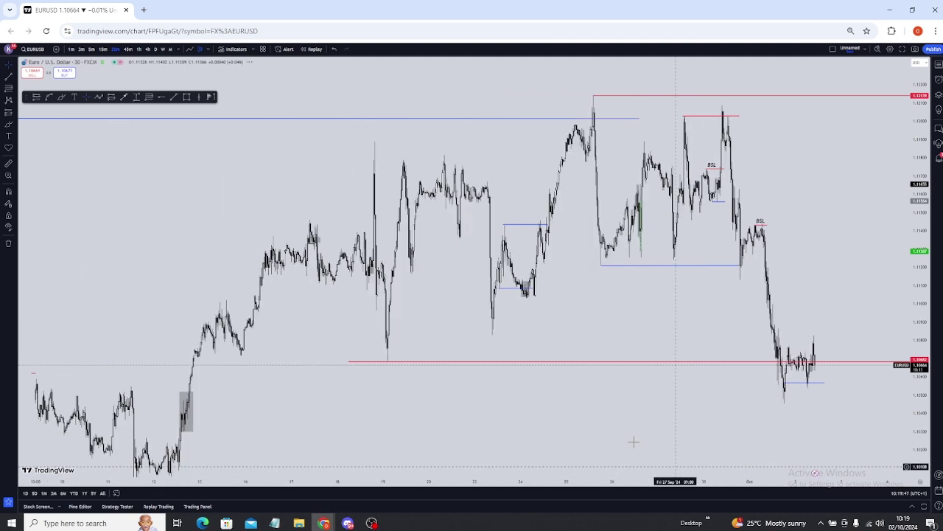
left_click_drag(378, 194, 390, 195)
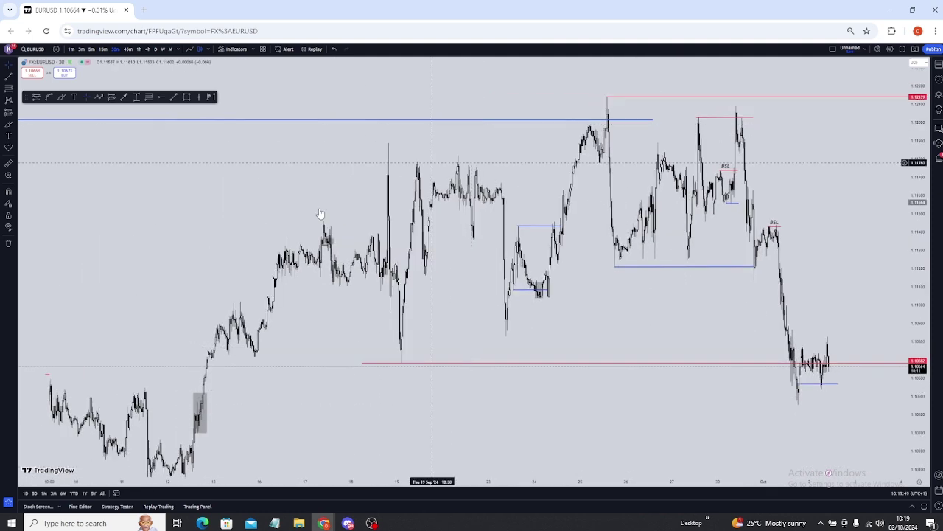
left_click_drag(322, 213, 283, 226)
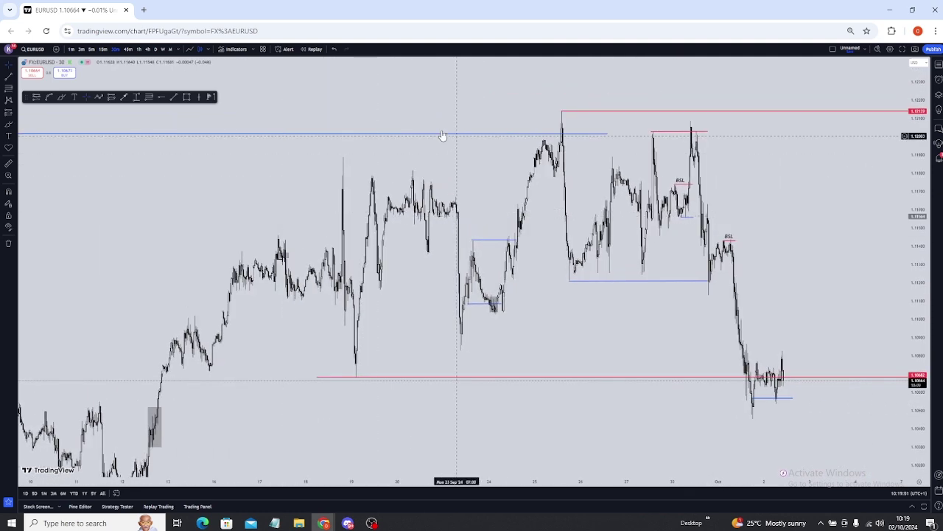
left_click_drag(443, 134, 415, 141)
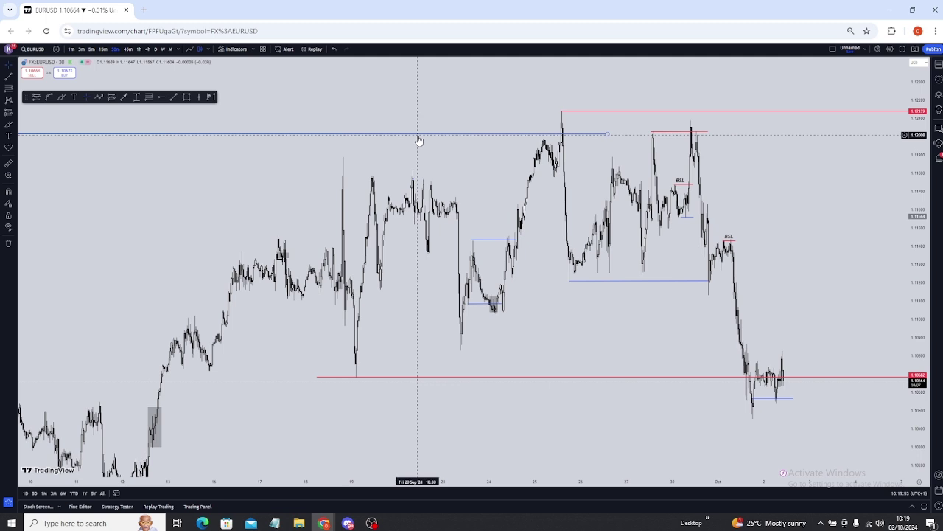
Change the colour of the long blue line just below the 25 September high to red
left_click(418, 136)
left_click(103, 48)
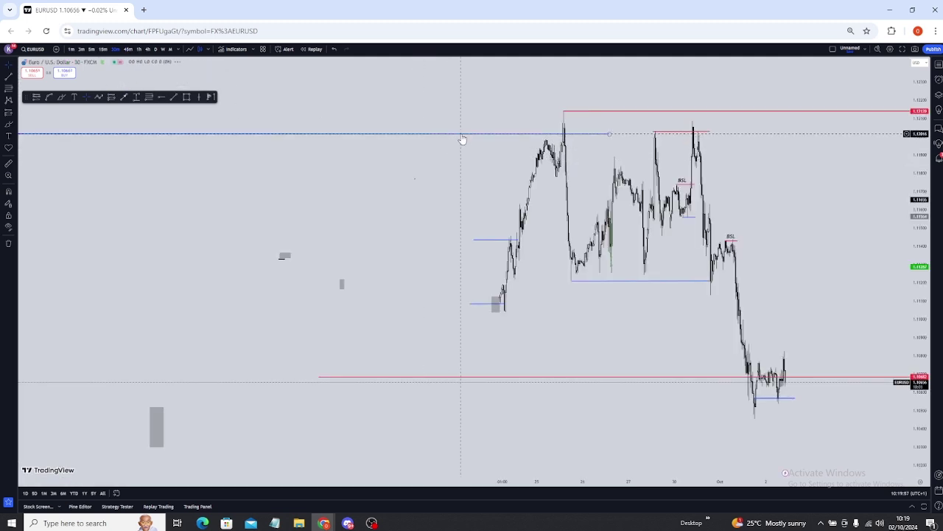
left_click(462, 139)
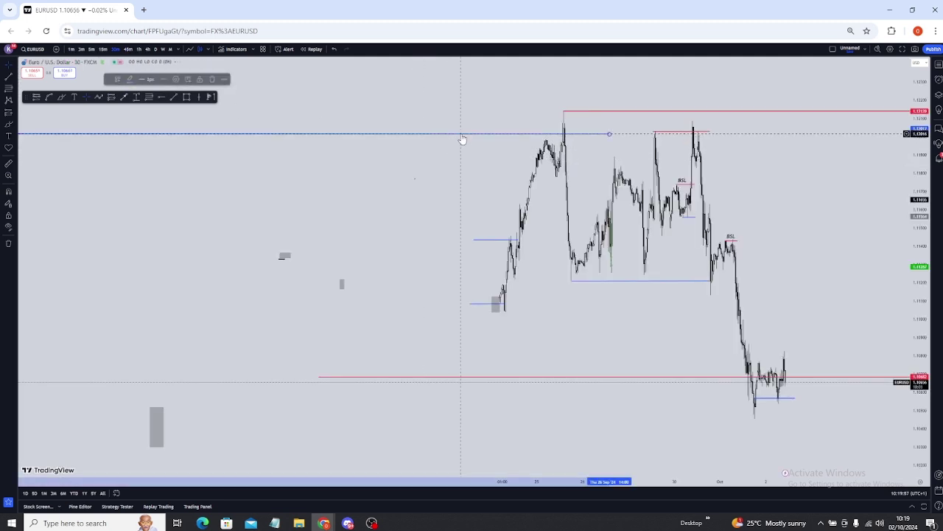
left_click(116, 80)
left_click(128, 130)
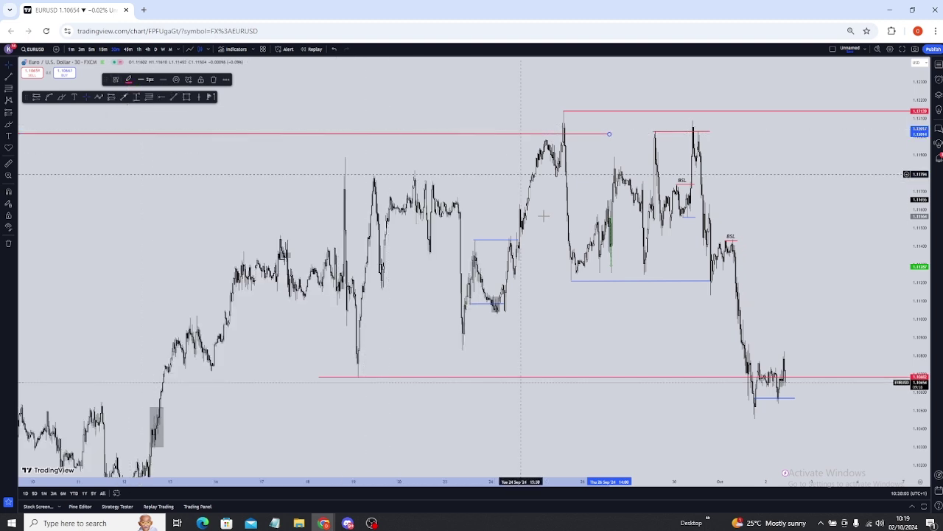
left_click(632, 438)
Examine the swings from the 25 September high down to the 2 October lows, including the higher red level above
left_click_drag(639, 483, 496, 483)
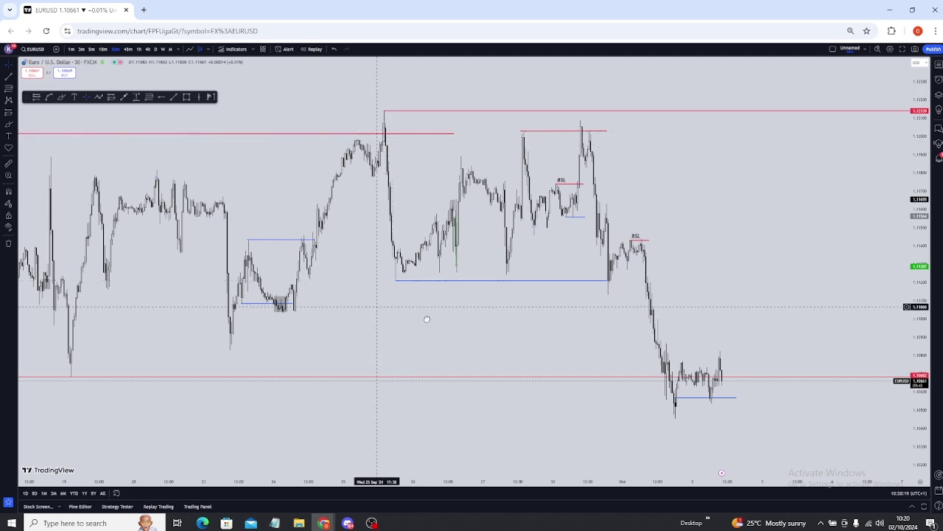
left_click_drag(376, 316, 460, 335)
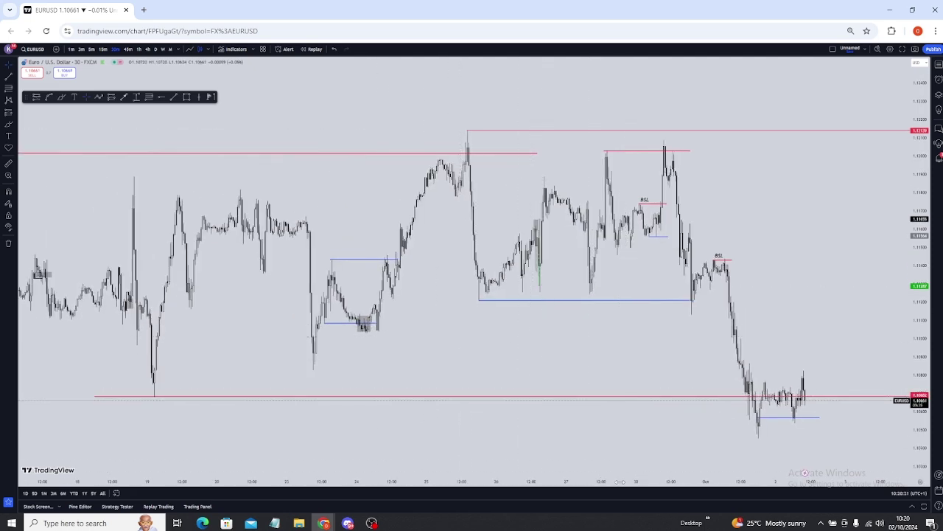
left_click_drag(620, 472, 523, 478)
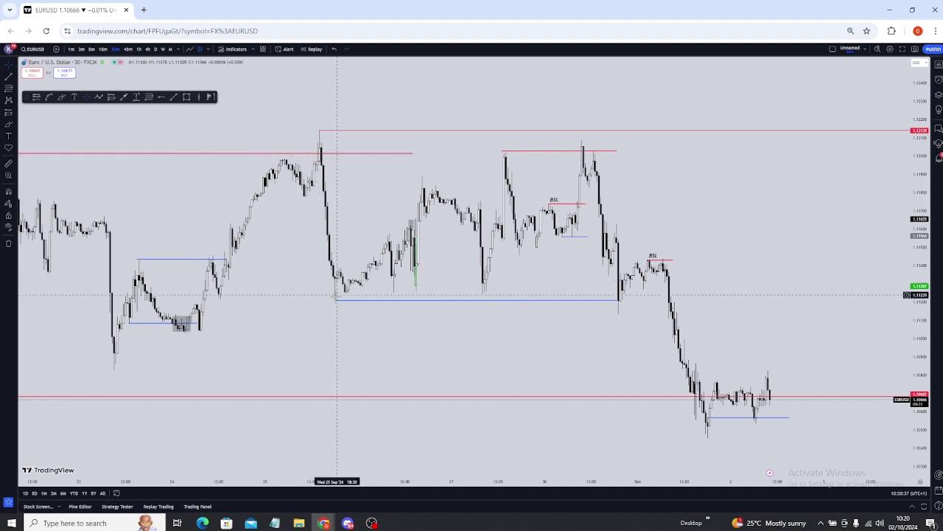
left_click(319, 132)
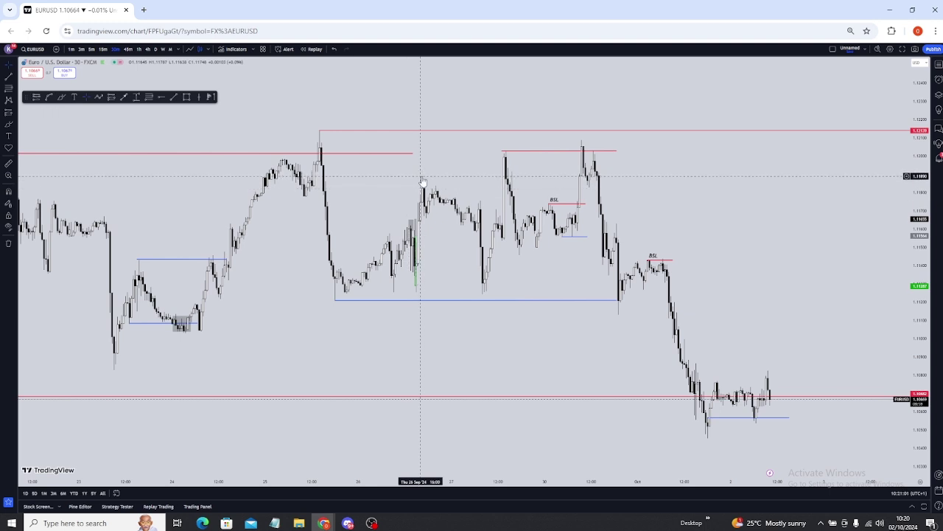
left_click_drag(501, 233, 399, 248)
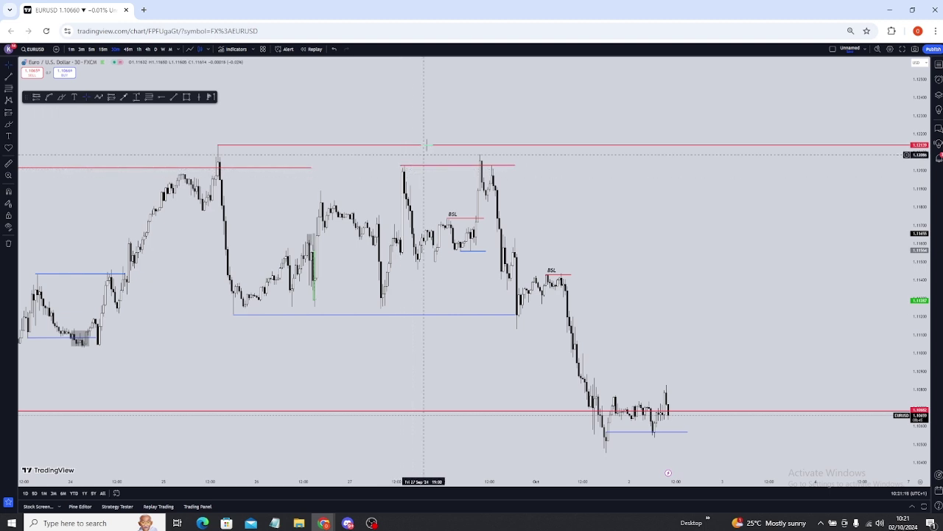
left_click_drag(432, 133, 431, 260)
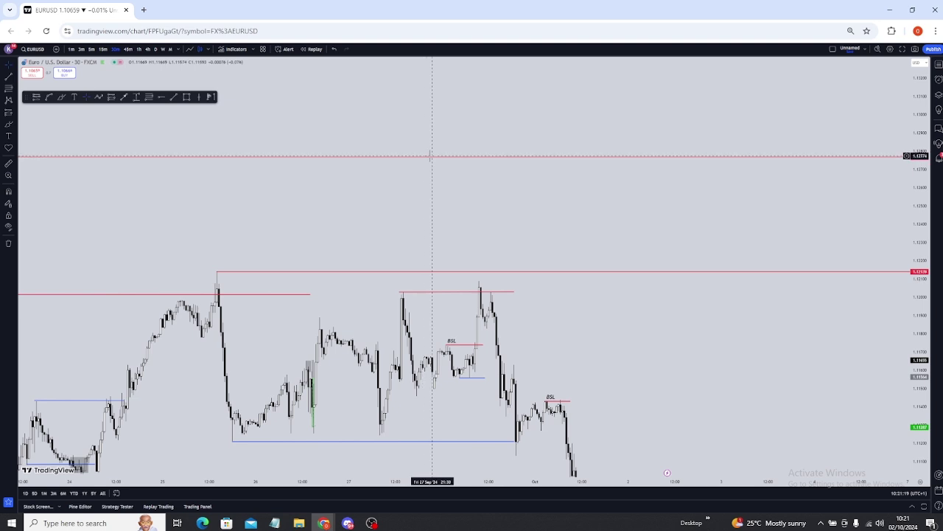
left_click_drag(694, 317, 687, 216)
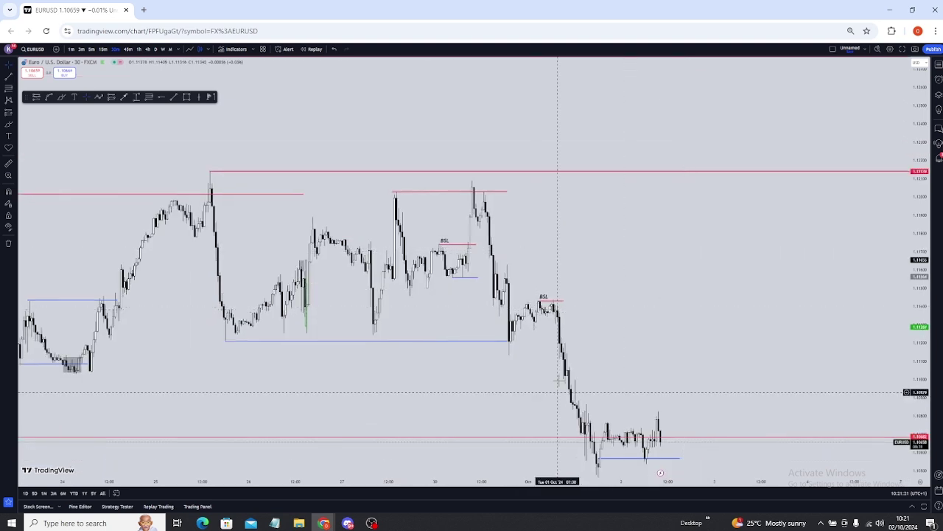
Delete the red BSL line and its label beneath the 30 September high
scroll(551, 467, "up", 3)
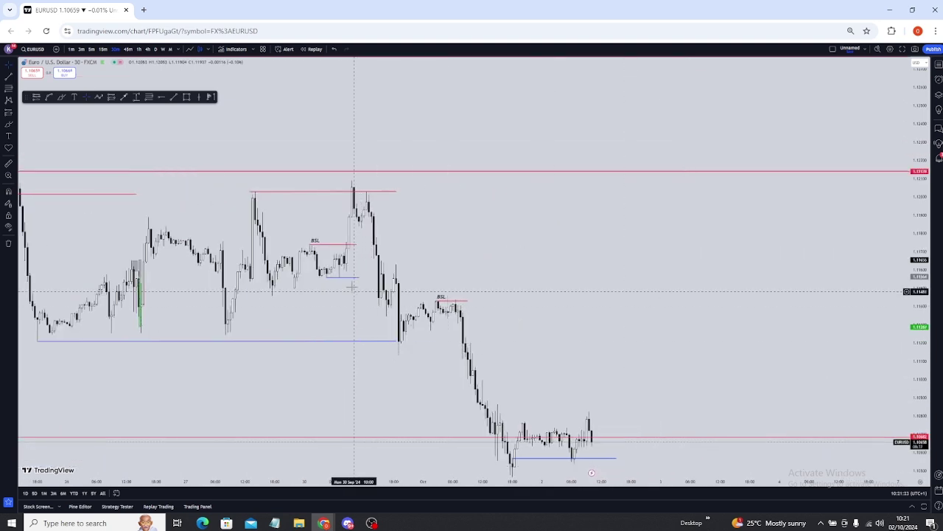
left_click_drag(341, 287, 400, 293)
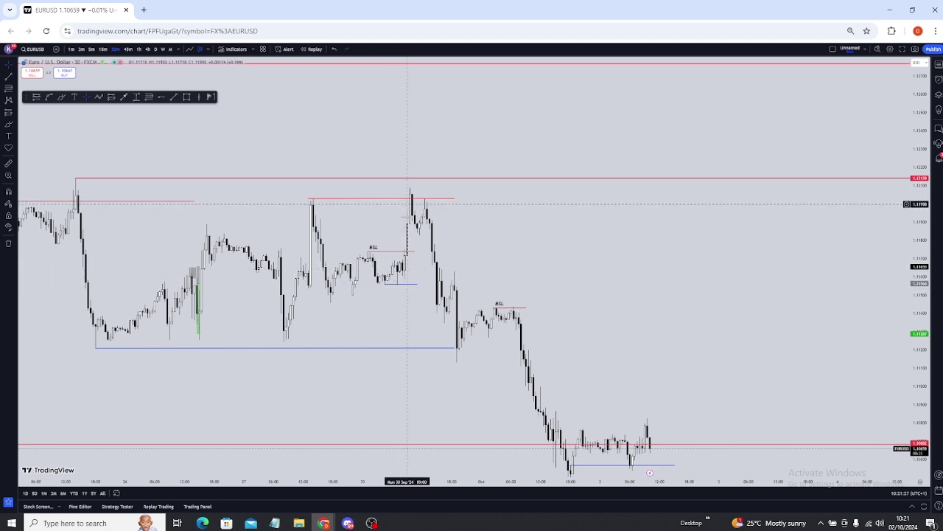
left_click(402, 252)
key("Delete")
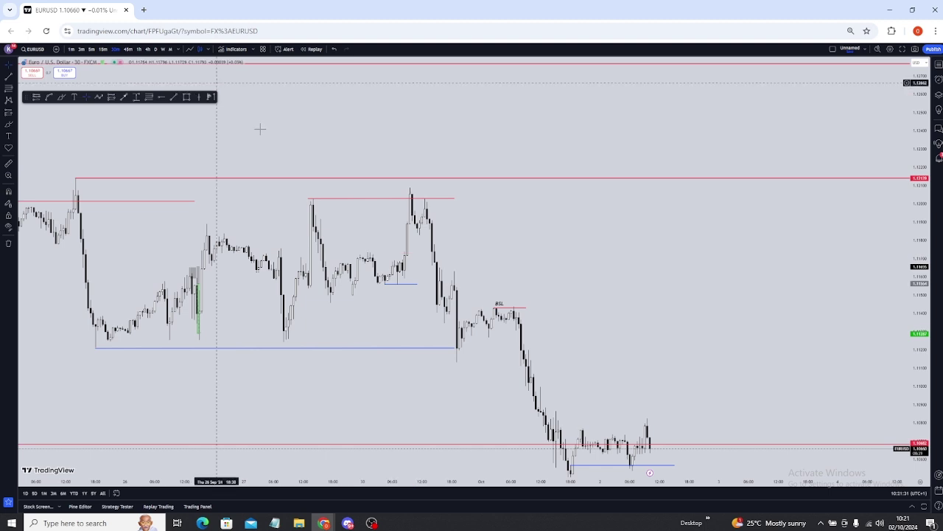
Delete the green marking and the small grey rectangle on the 26 September candles
left_click_drag(487, 229, 659, 234)
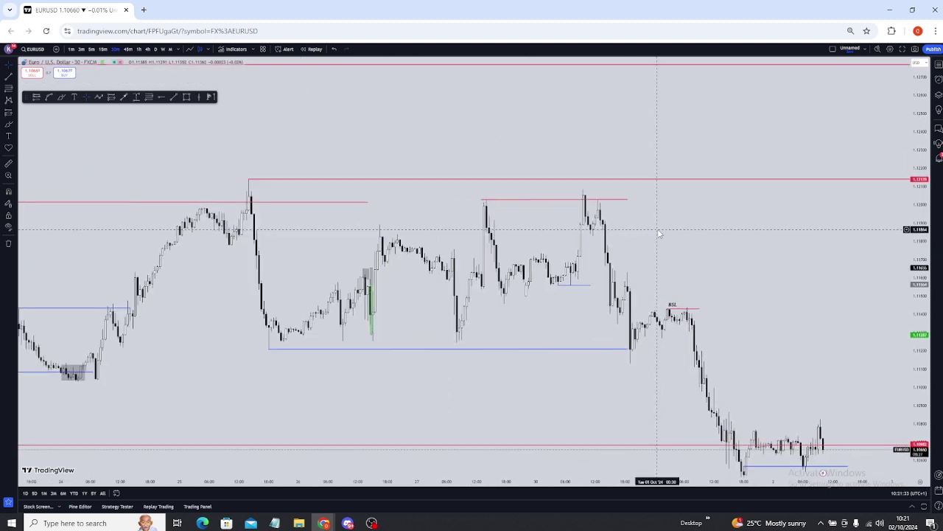
left_click_drag(921, 389, 919, 329)
left_click_drag(756, 310, 732, 296)
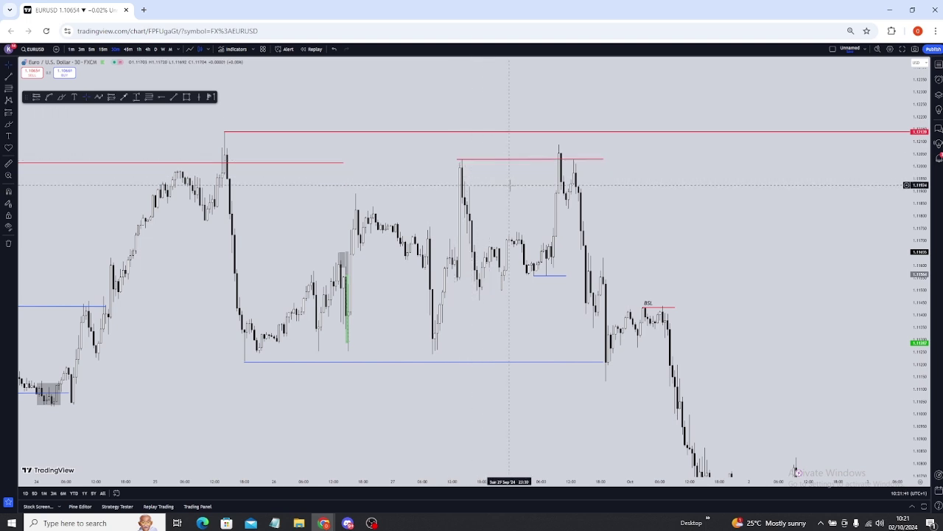
left_click_drag(506, 185, 482, 165)
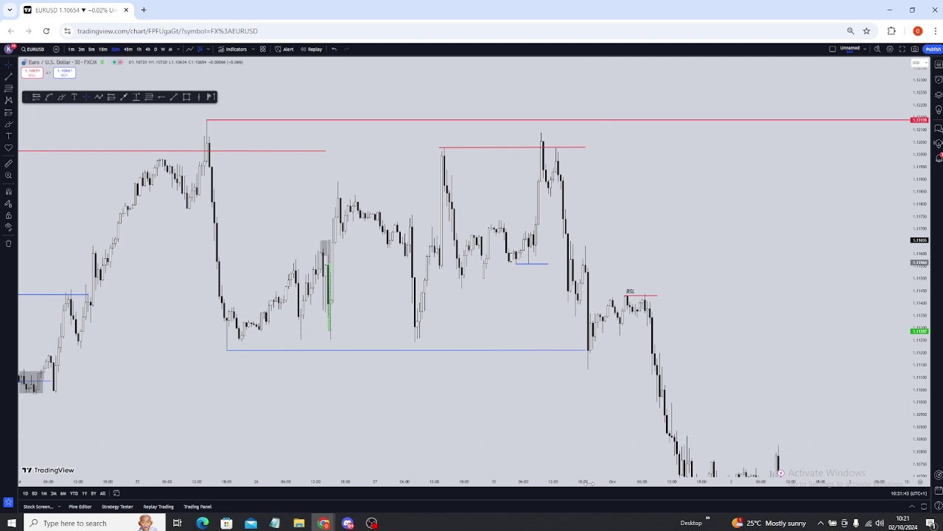
scroll(589, 442, "up", 2)
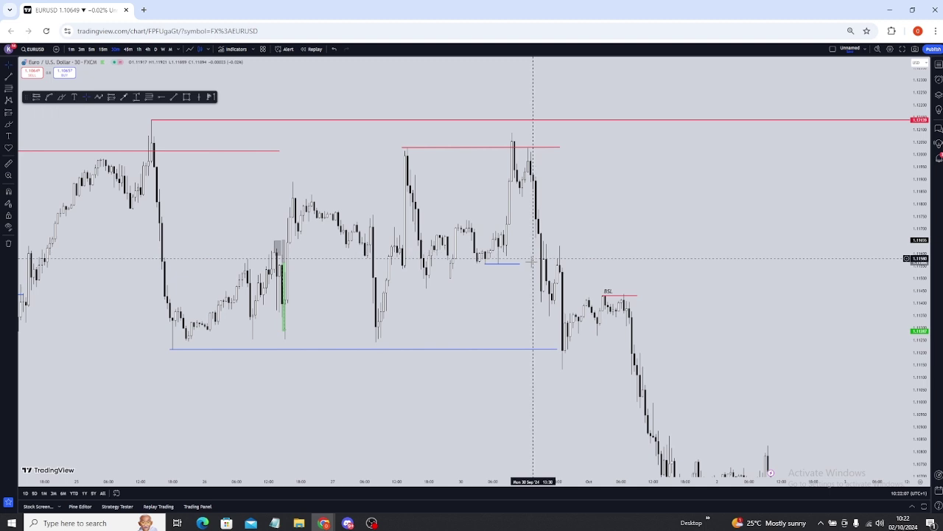
left_click(284, 297)
left_click(190, 79)
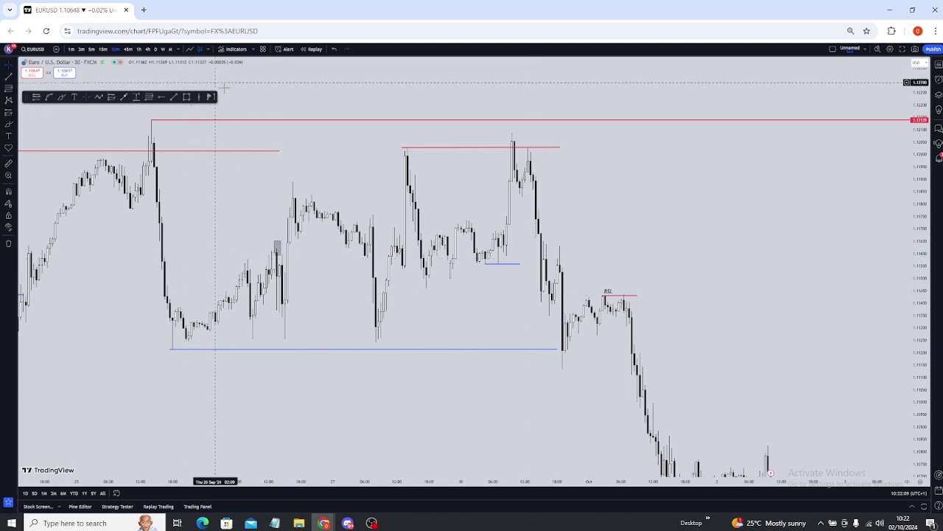
left_click(279, 243)
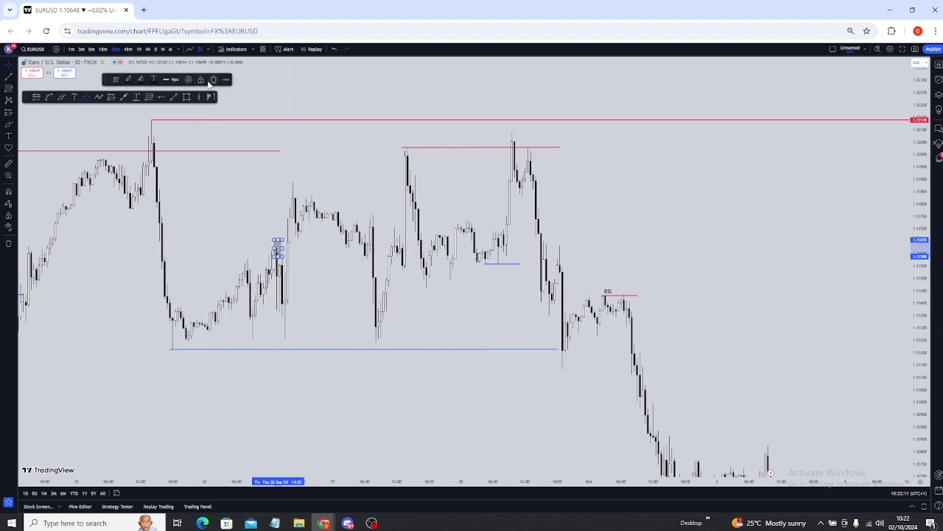
left_click(212, 80)
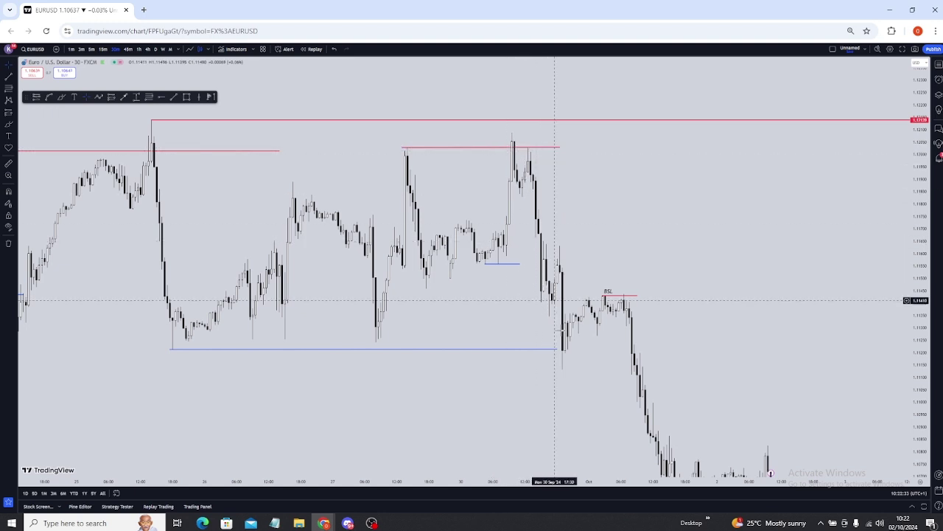
Delete the short blue line beneath the 30 September lows
left_click(504, 263)
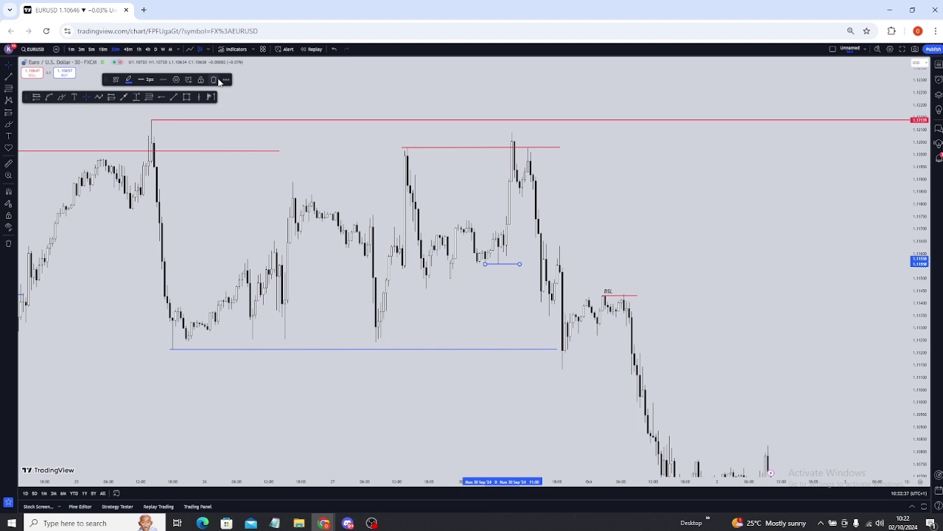
left_click(215, 80)
left_click_drag(485, 218, 463, 209)
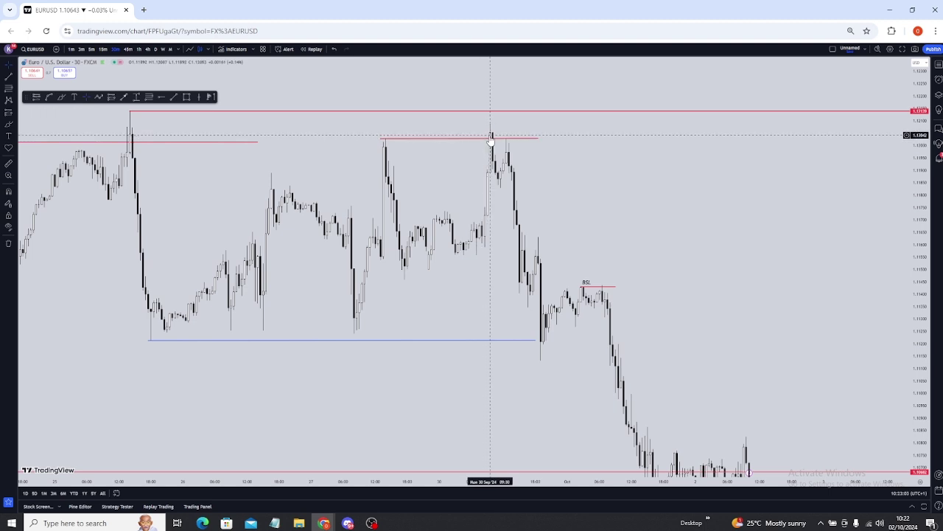
Switch the chart to the 5-minute interval and bring the 30 September price action into view
type("5")
key("Return")
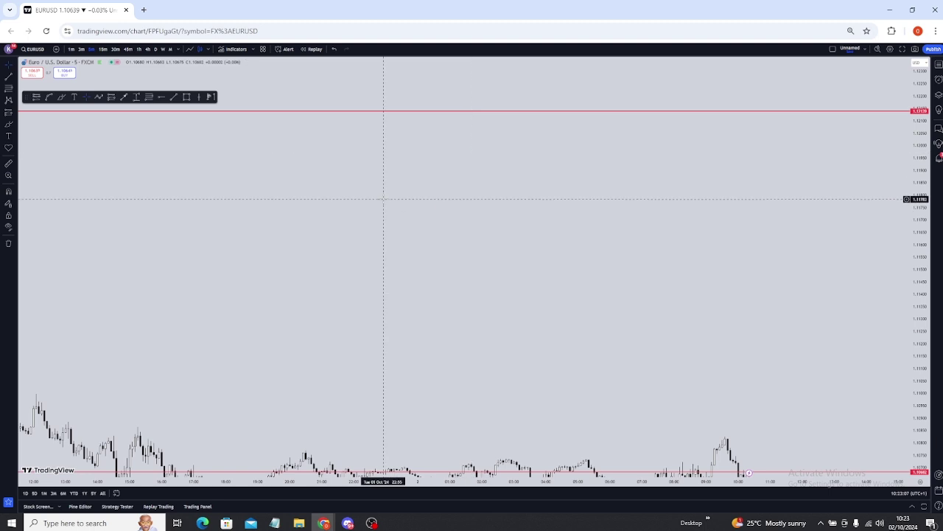
right_click(383, 196)
left_click(401, 203)
left_click_drag(381, 196, 608, 230)
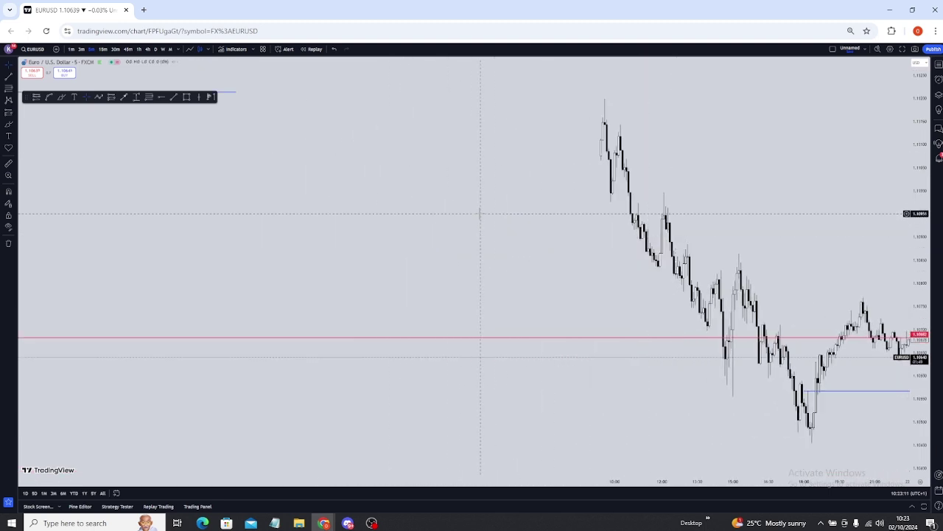
left_click_drag(481, 214, 617, 219)
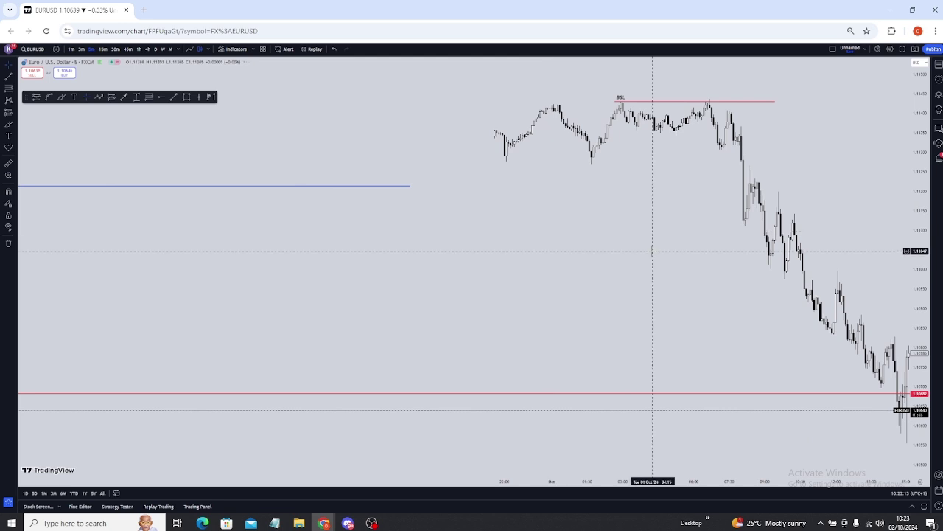
left_click_drag(570, 268, 459, 331)
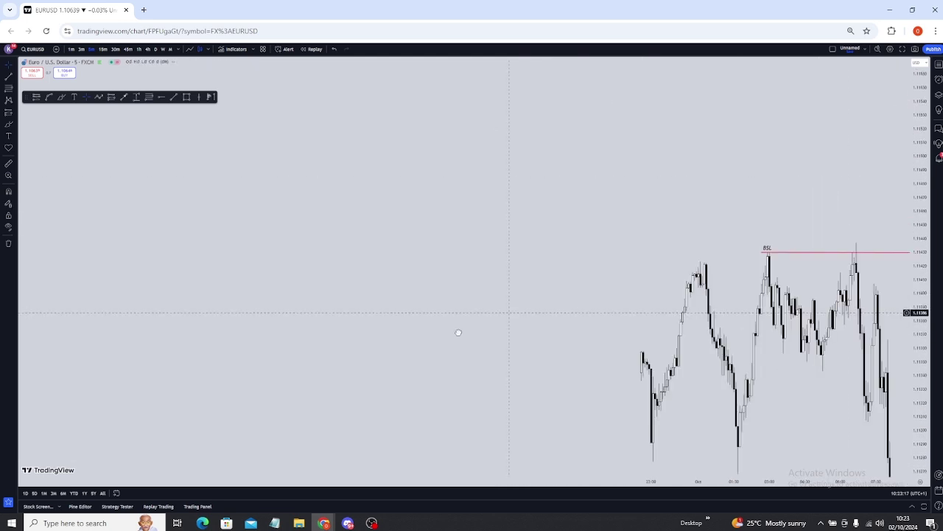
left_click_drag(517, 245, 488, 370)
left_click_drag(463, 225, 481, 399)
left_click_drag(501, 247, 528, 356)
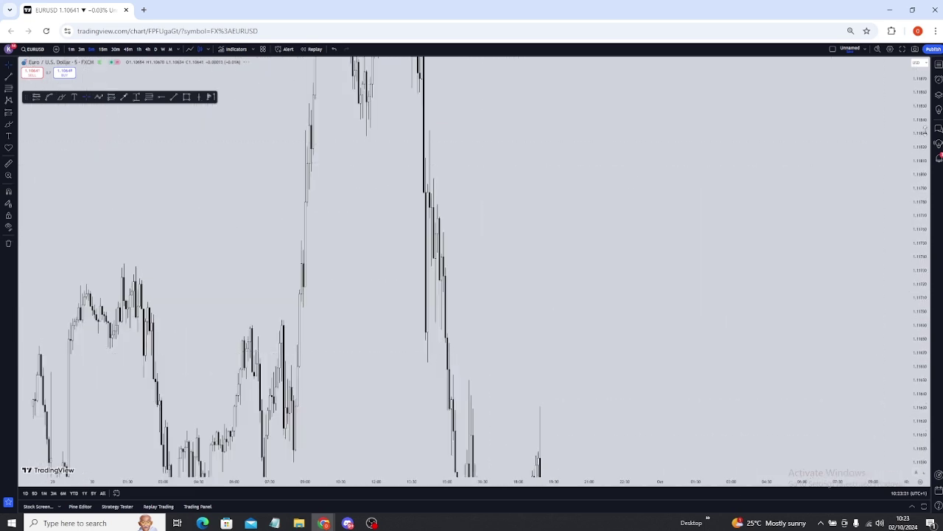
left_click_drag(926, 180, 917, 373)
Examine the 30 September rally into the red level and the sell-off that follows it on the 5-minute chart
left_click_drag(605, 247, 701, 246)
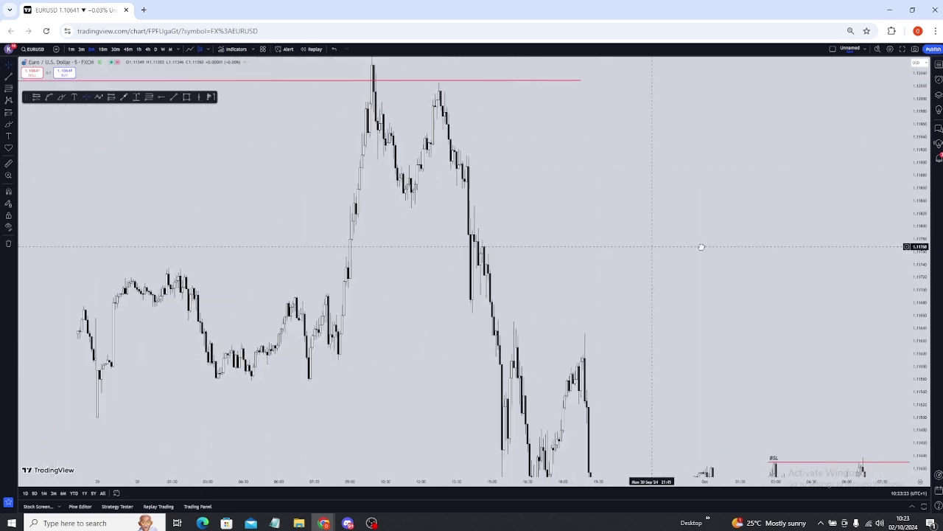
left_click_drag(420, 323, 590, 371)
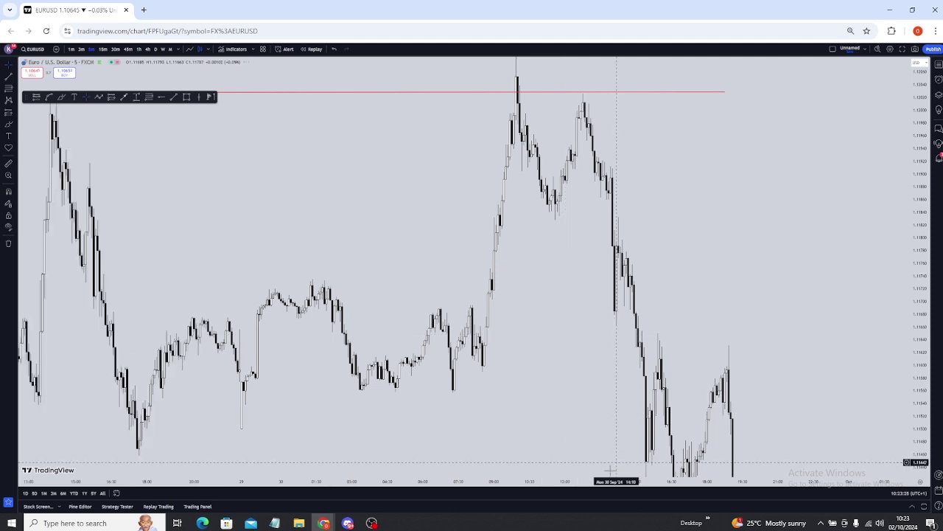
scroll(459, 374, "up", 2)
left_click_drag(459, 374, 560, 364)
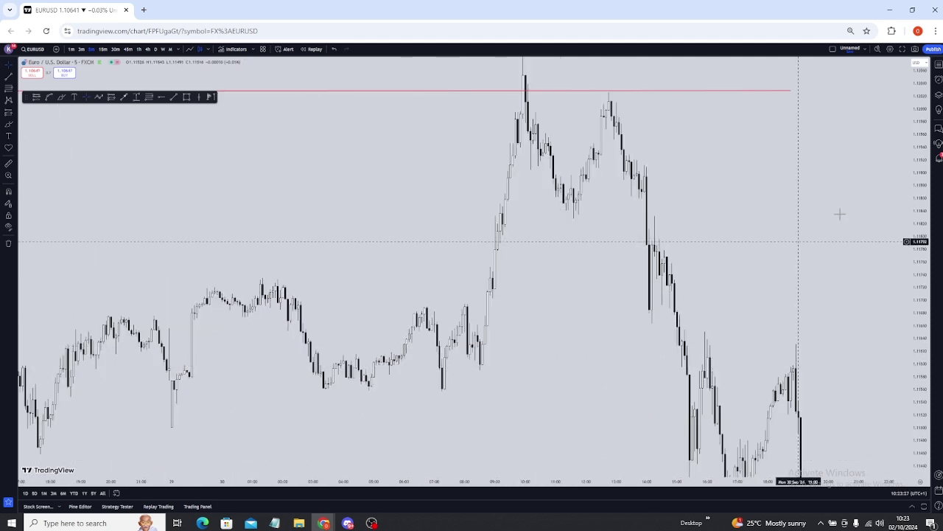
left_click_drag(921, 185, 910, 299)
left_click_drag(653, 293, 628, 291)
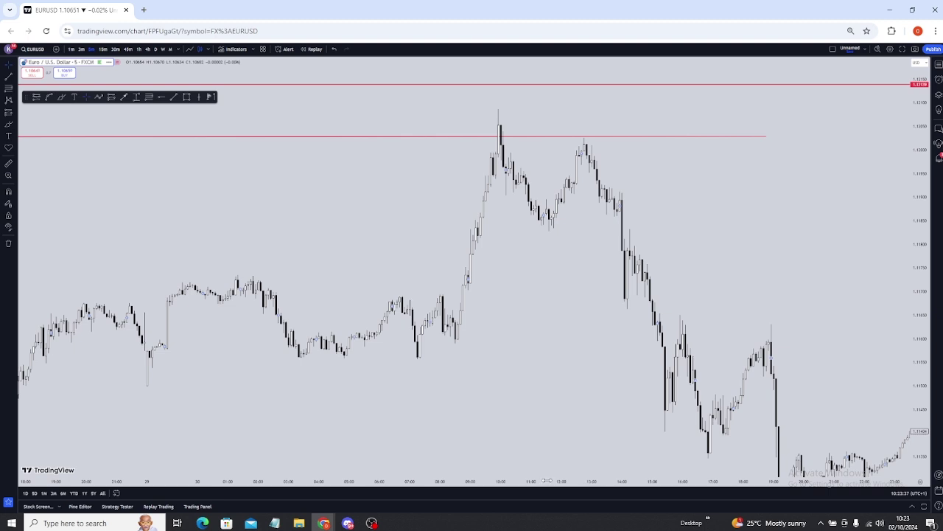
scroll(547, 481, "up", 3)
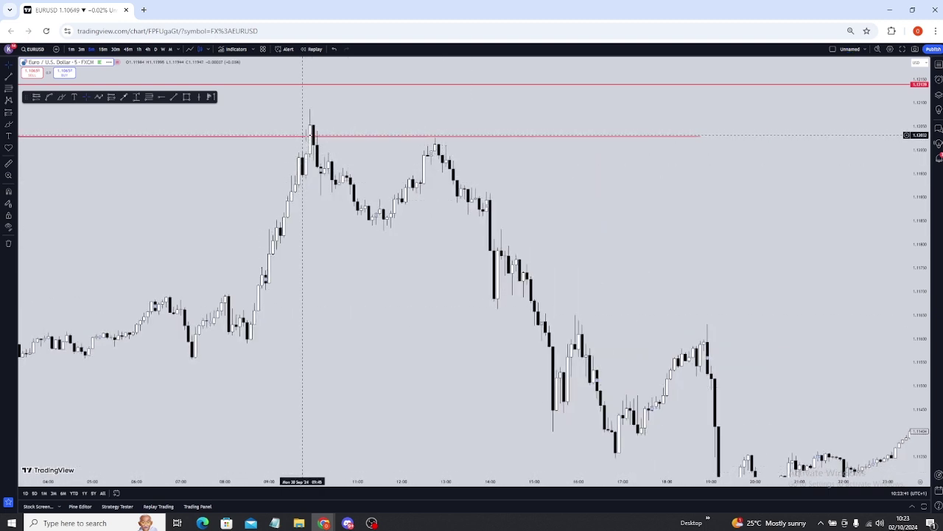
left_click_drag(313, 106, 319, 150)
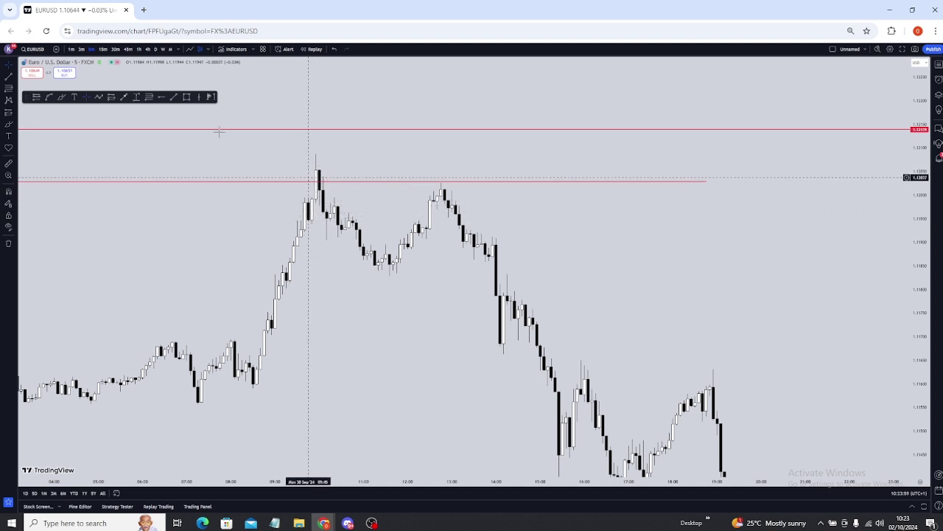
Draw a trial rectangle from the 09:45 candle to 11:30 just beneath the shorter red level, and delete it
left_click(188, 98)
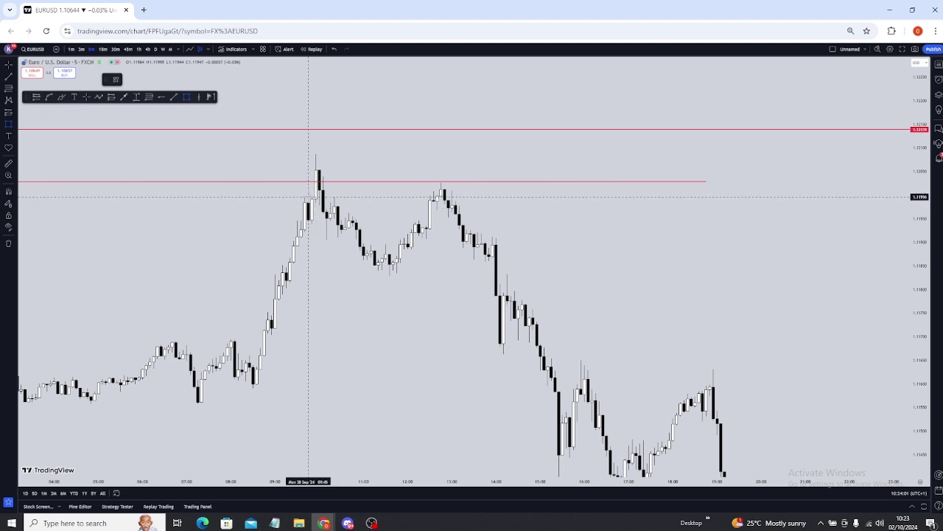
left_click(306, 196)
left_click(384, 221)
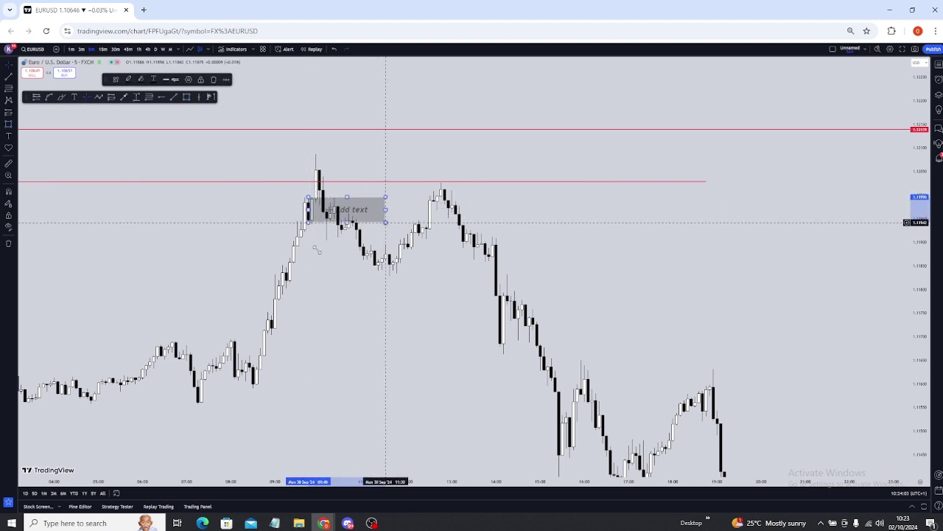
left_click(290, 243)
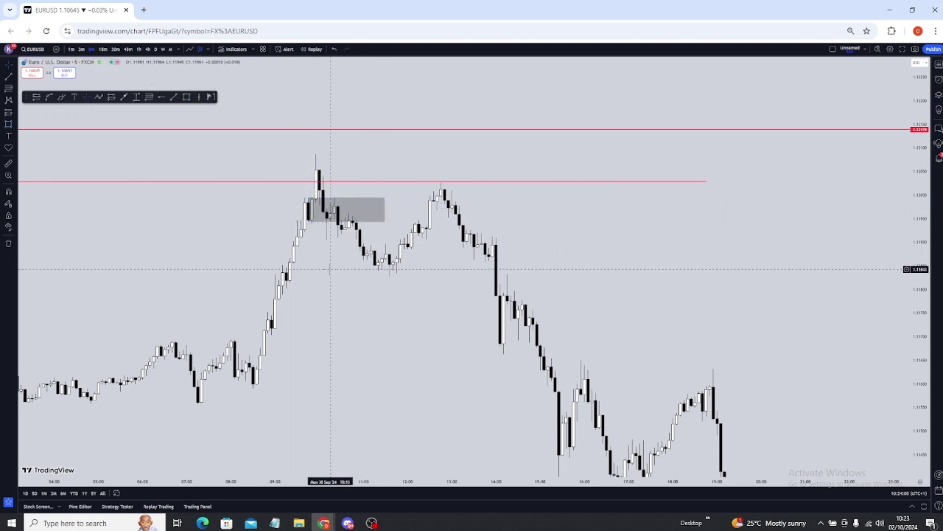
left_click(384, 209)
left_click(217, 79)
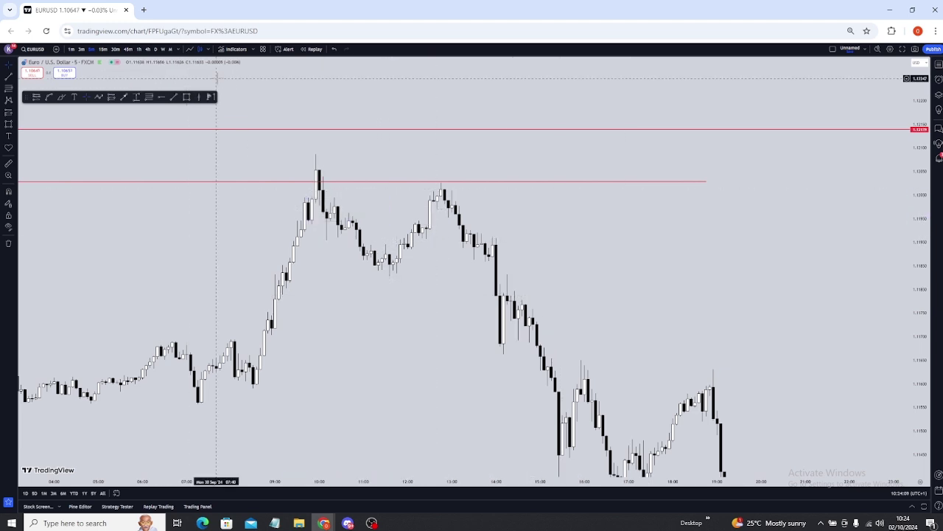
Draw a short horizontal trend line at the base of the last candles before the 30 September high, and delete it
left_click_drag(926, 385, 908, 293)
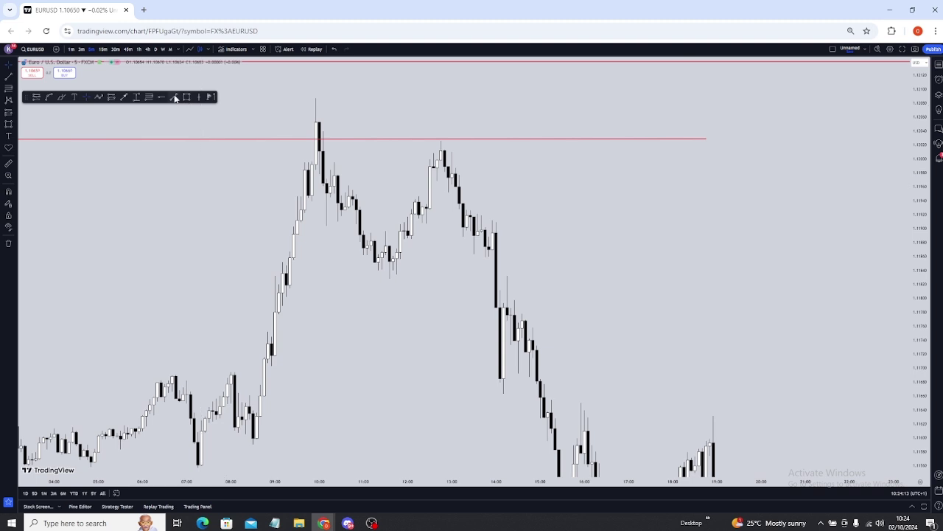
left_click(312, 201)
left_click(363, 201)
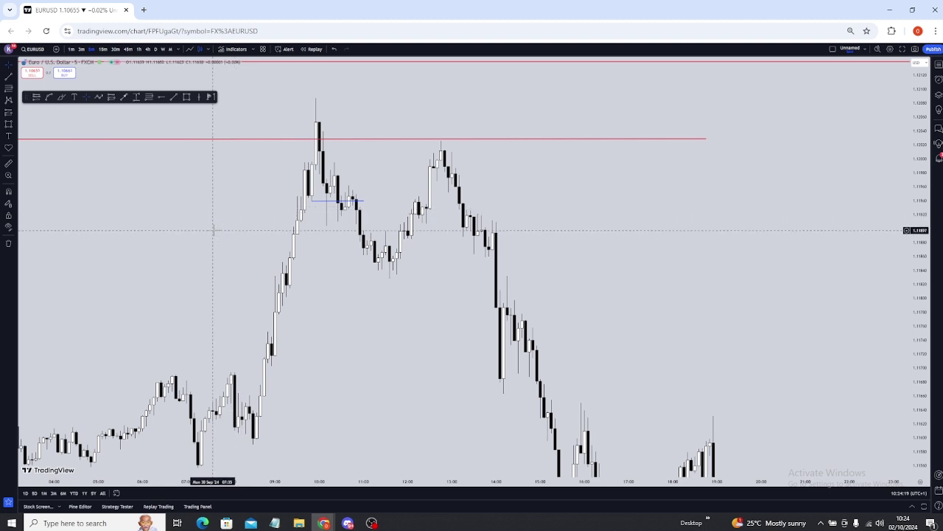
left_click_drag(211, 226, 423, 237)
left_click_drag(604, 484, 469, 484)
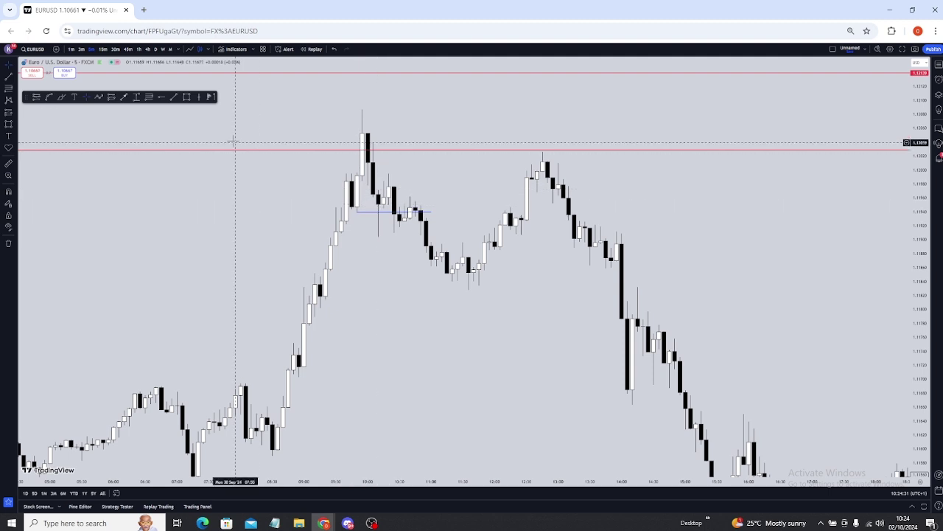
left_click(378, 213)
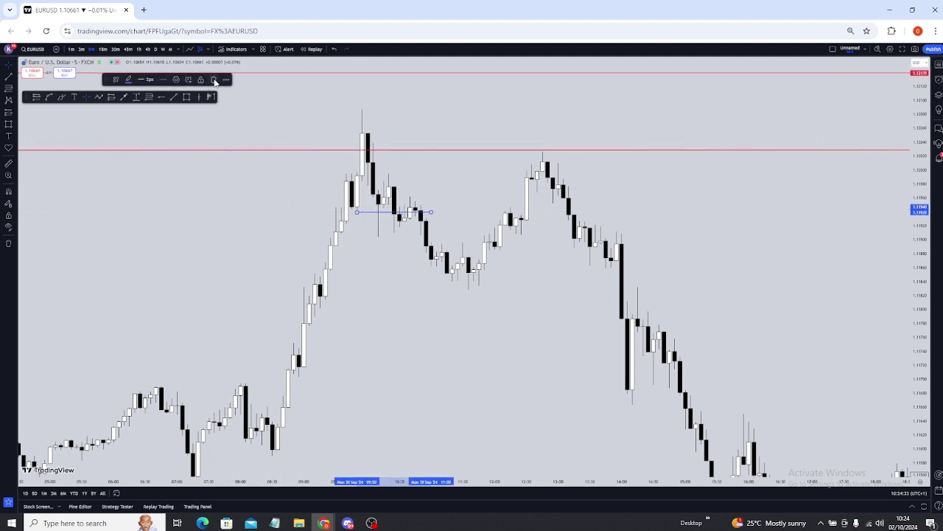
left_click(214, 80)
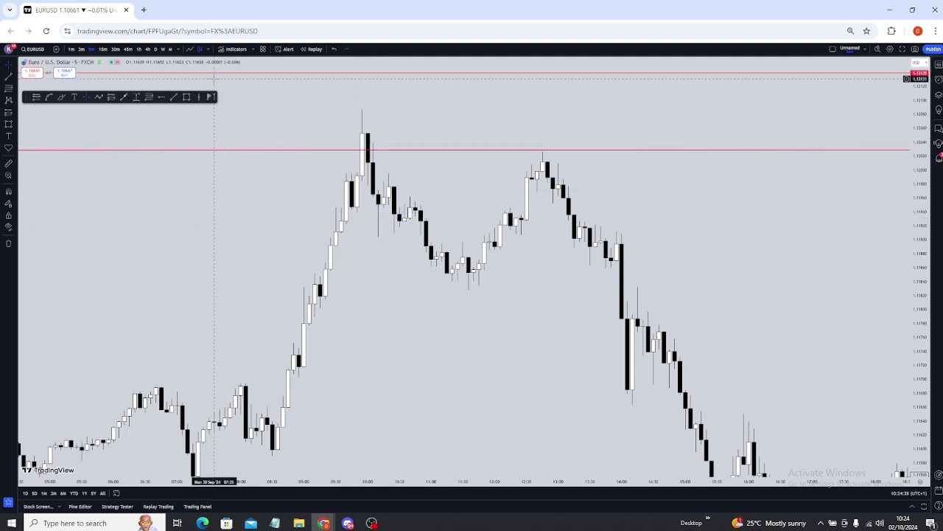
Draw a rectangle over the 09:45 down candle's range, extended to about 11:30, and show the chart full screen
left_click(186, 97)
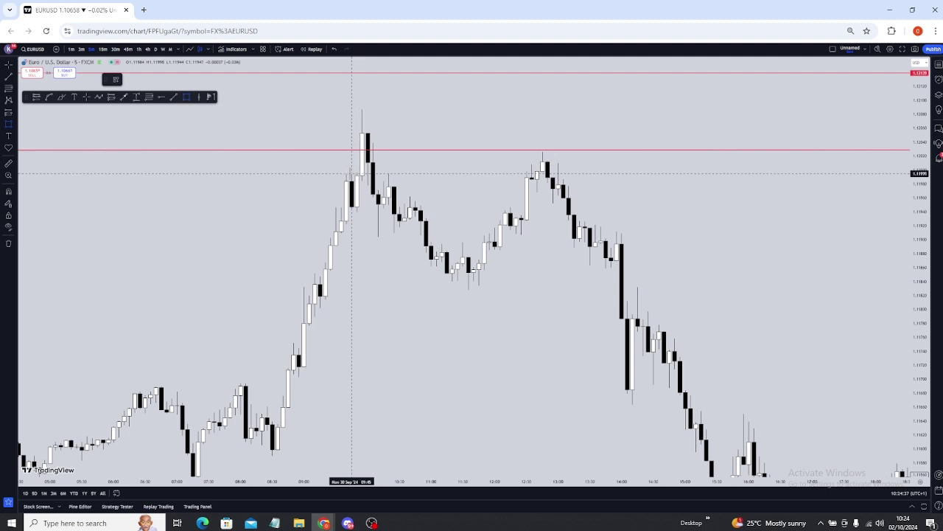
mouse_move(352, 174)
left_mouse_down()
mouse_move(421, 185)
mouse_move(462, 210)
left_mouse_up()
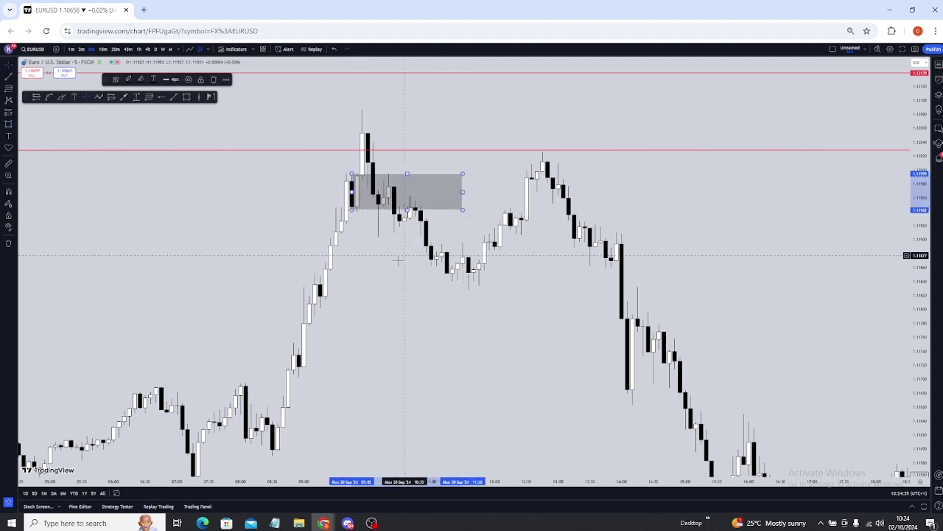
left_click(398, 259)
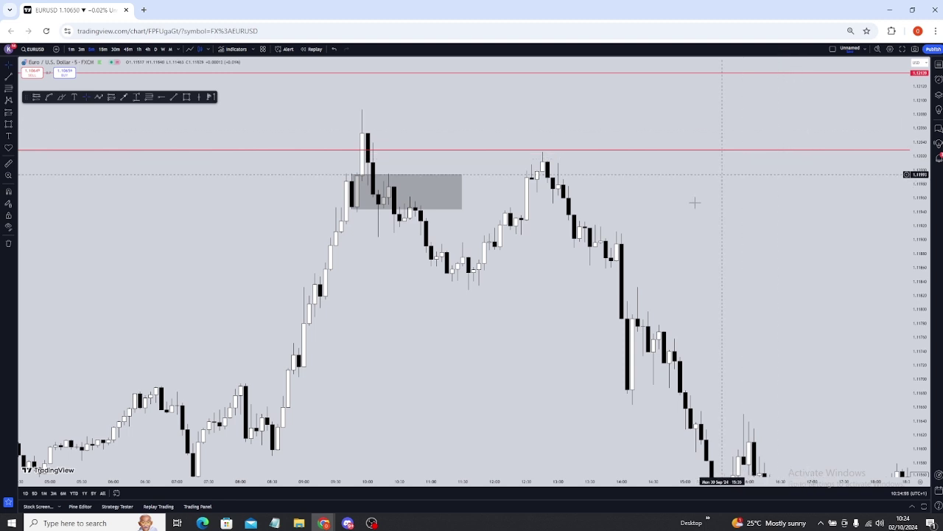
left_click(901, 49)
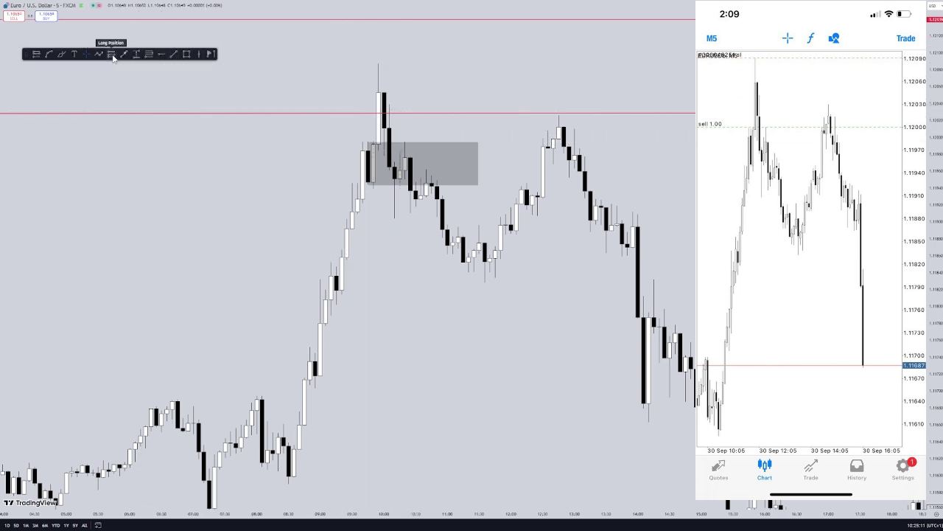
Place a short position with its entry at the rectangle's upper edge and its stop at the 30 September high
left_click(36, 56)
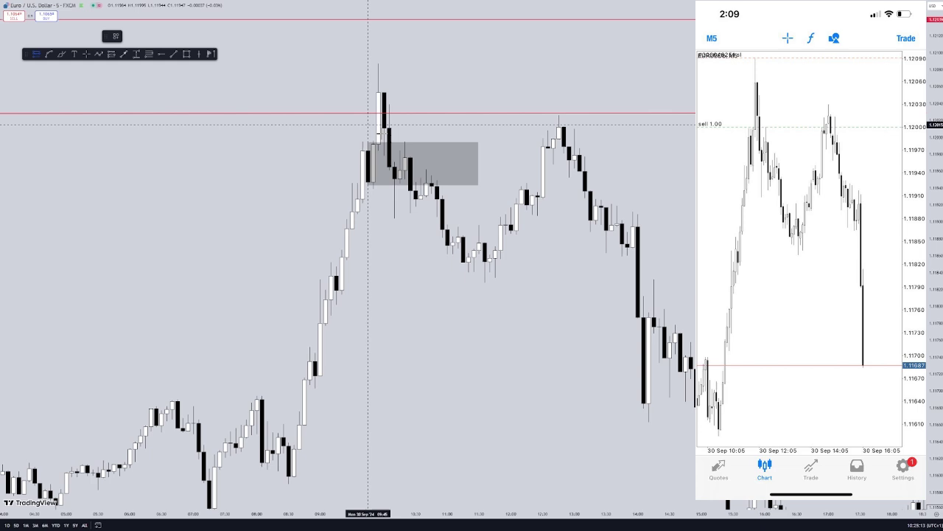
left_click(405, 146)
left_click_drag(405, 17, 401, 64)
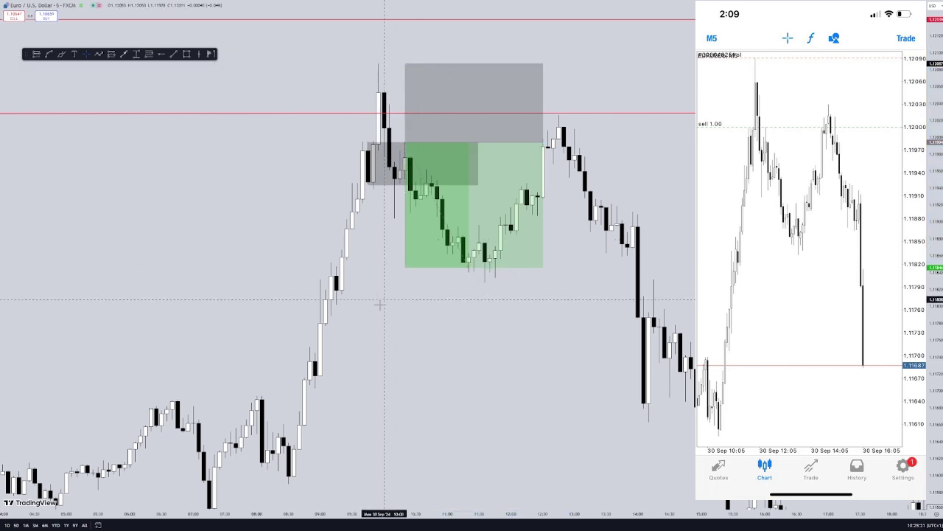
Extend the short position's profit target down to the blue line beneath the lows
left_click_drag(379, 302, 429, 169)
left_click_drag(448, 513, 702, 513)
left_click_drag(634, 423, 612, 321)
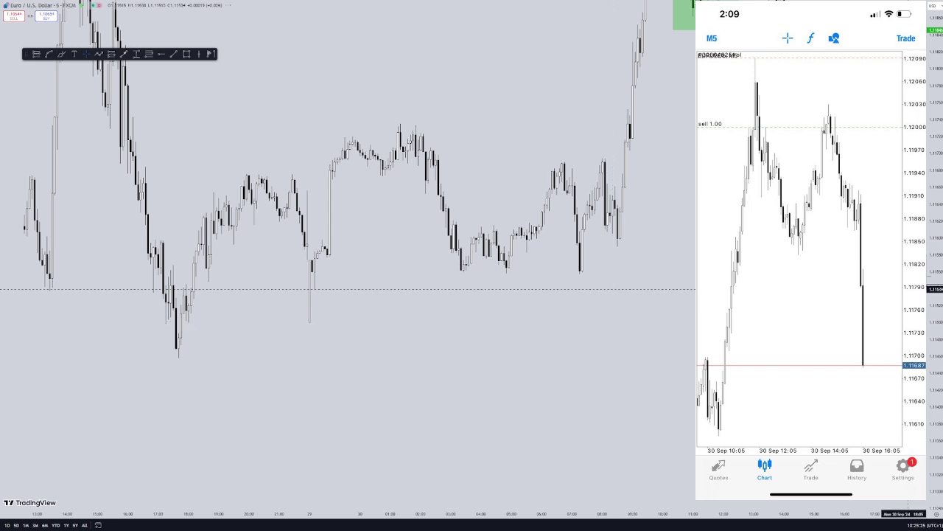
left_click_drag(935, 269, 835, 392)
left_click_drag(620, 389, 559, 374)
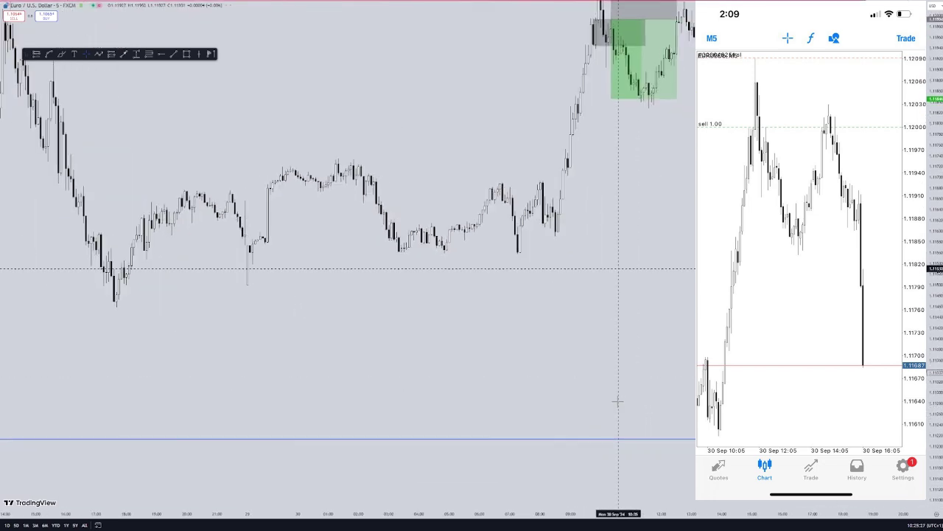
left_click_drag(611, 98, 633, 438)
left_click_drag(541, 344, 449, 388)
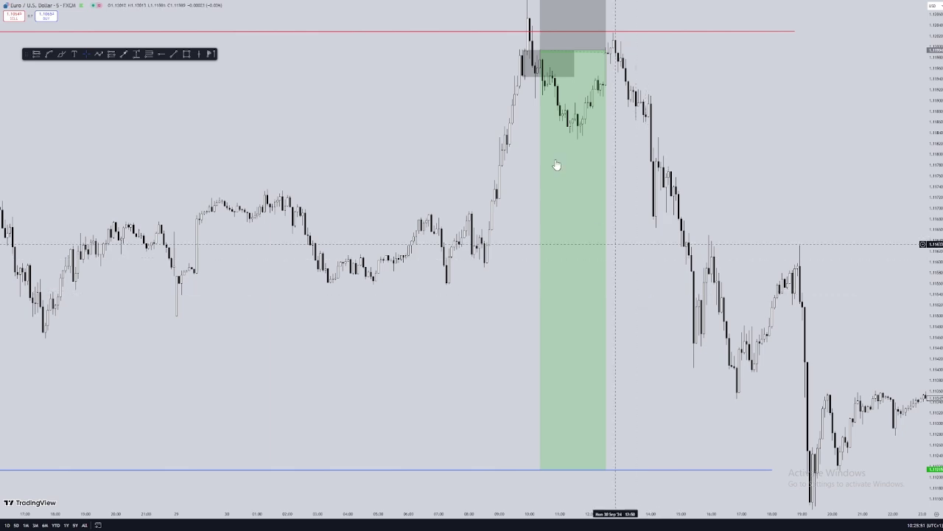
left_click_drag(463, 109, 388, 144)
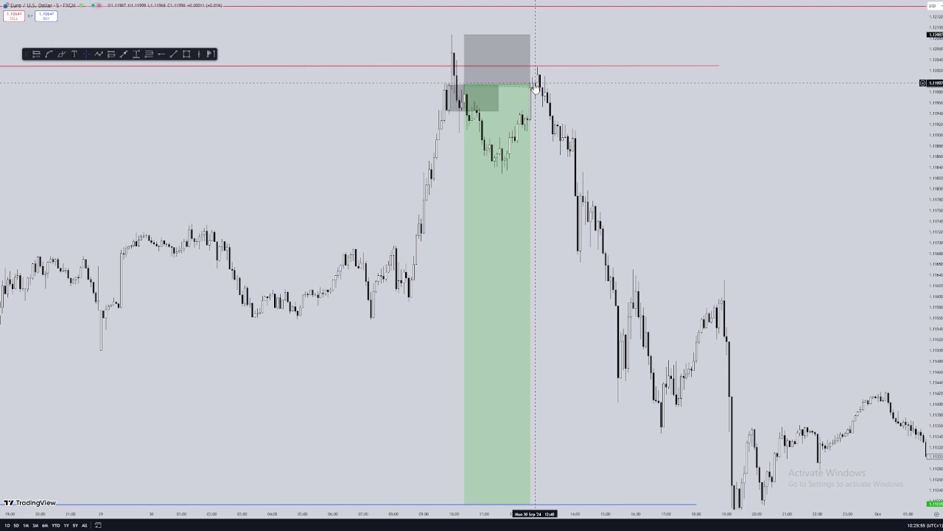
Mark 12:00 on 30 September with a vertical line and delete the short position
left_click(530, 87)
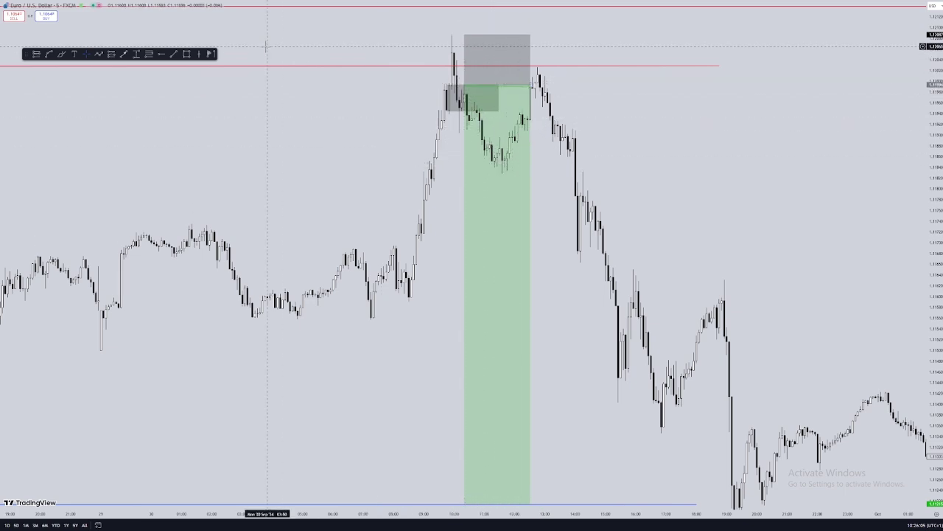
left_click(462, 86)
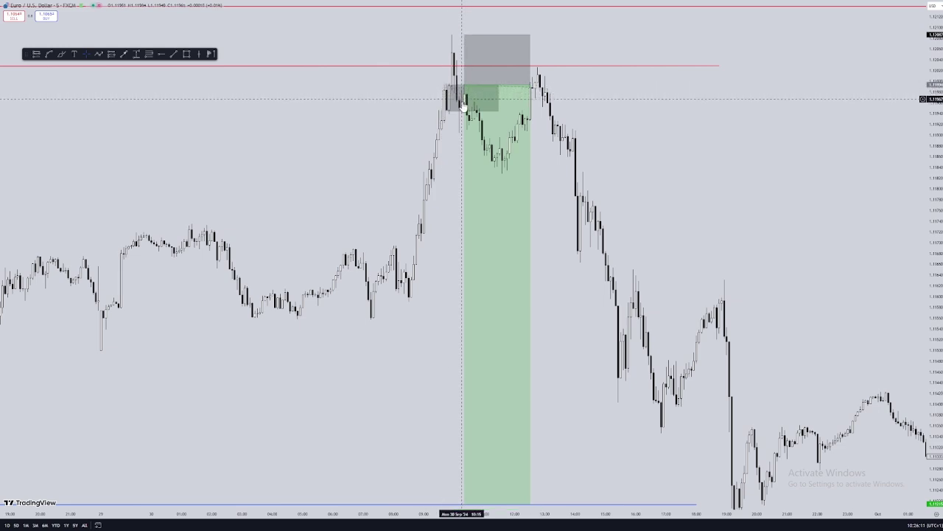
left_click(466, 94)
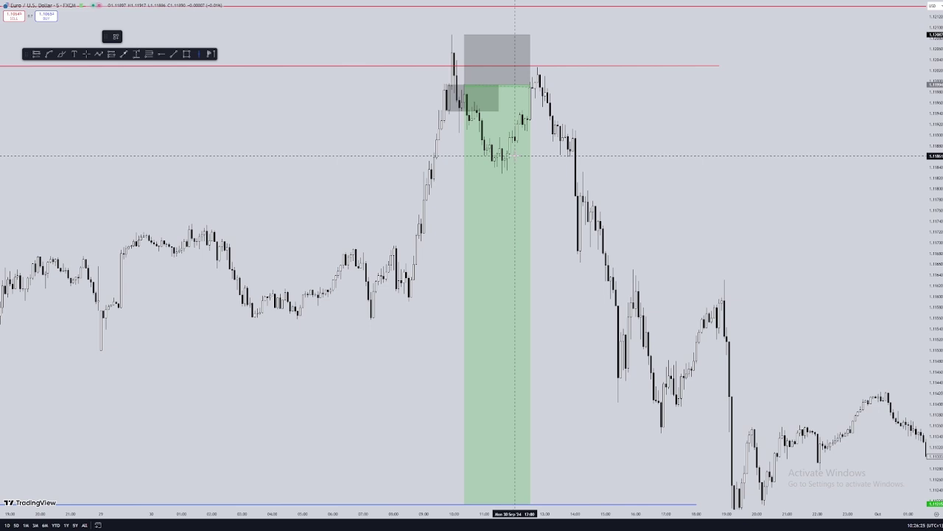
left_click(472, 173)
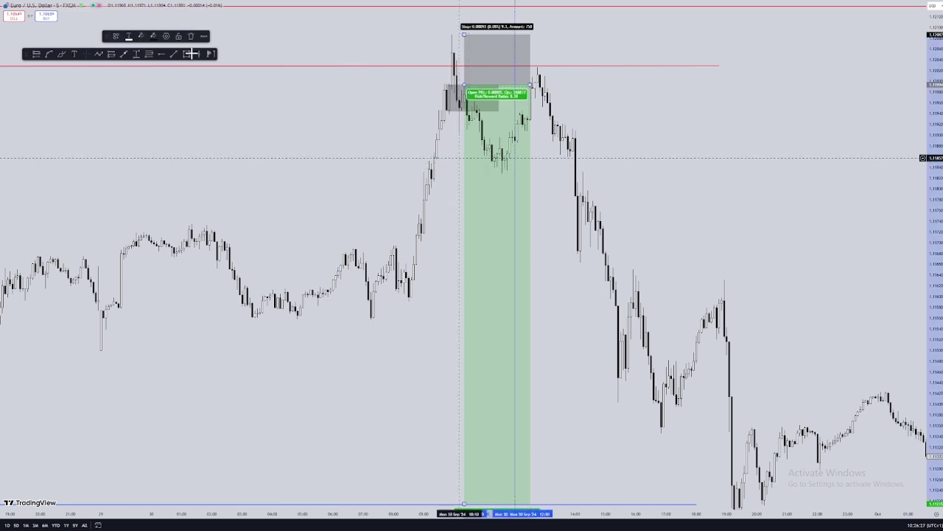
left_click(185, 36)
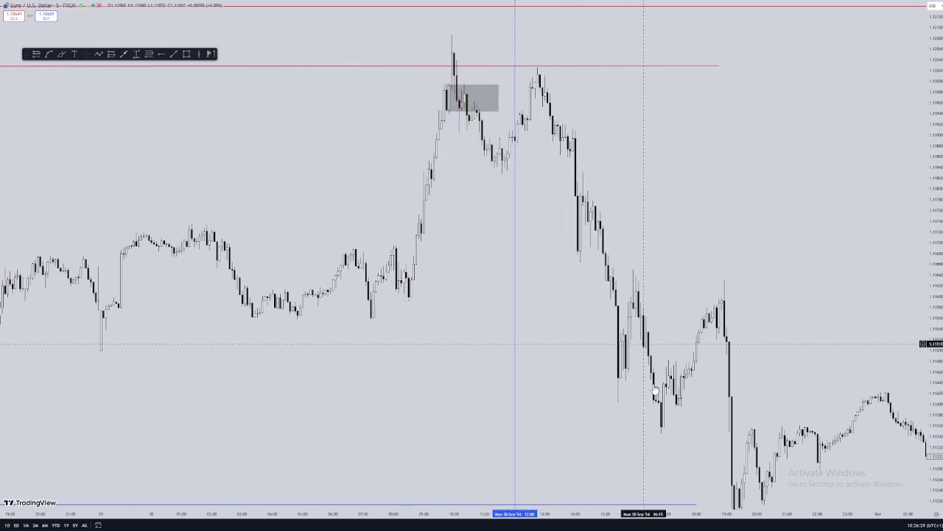
Delete the grey entry-zone rectangle and the 12:00 vertical line from the 30 September chart
left_click_drag(635, 515, 484, 513)
left_click_drag(447, 362, 564, 385)
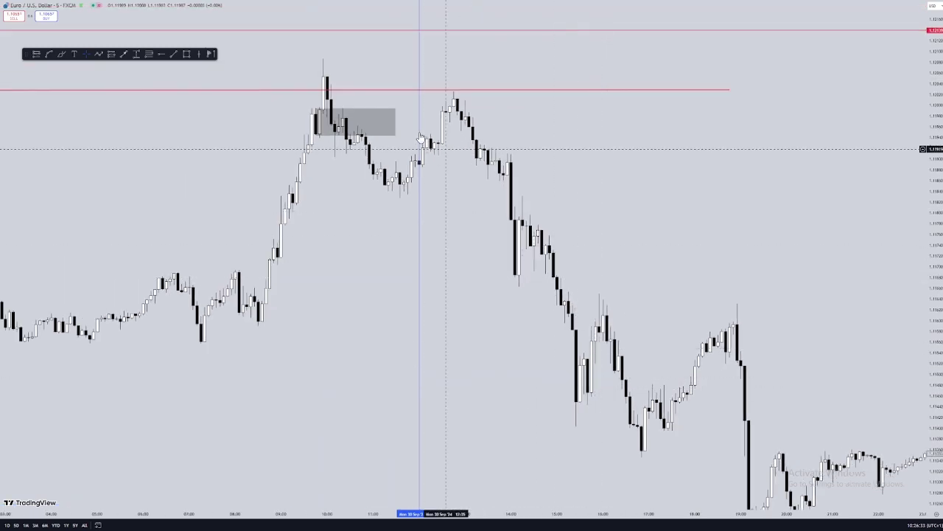
left_click(395, 140)
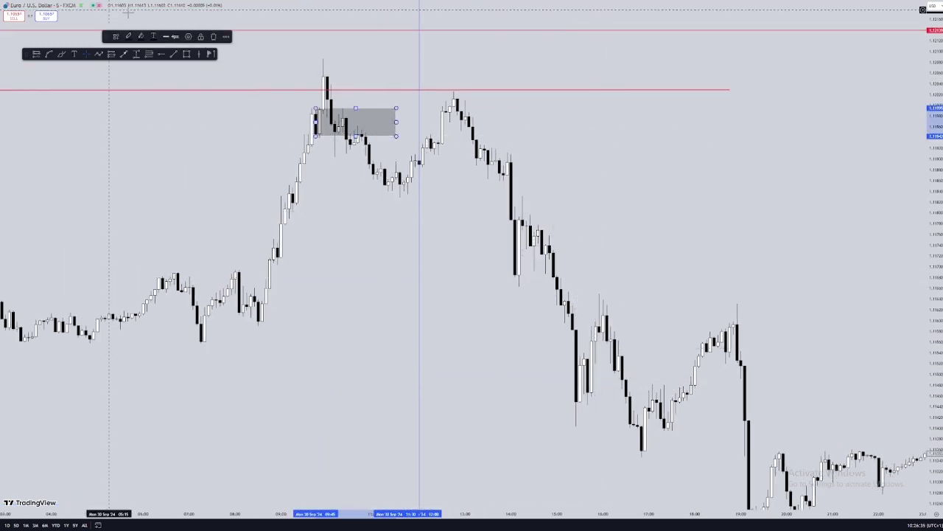
left_click(212, 36)
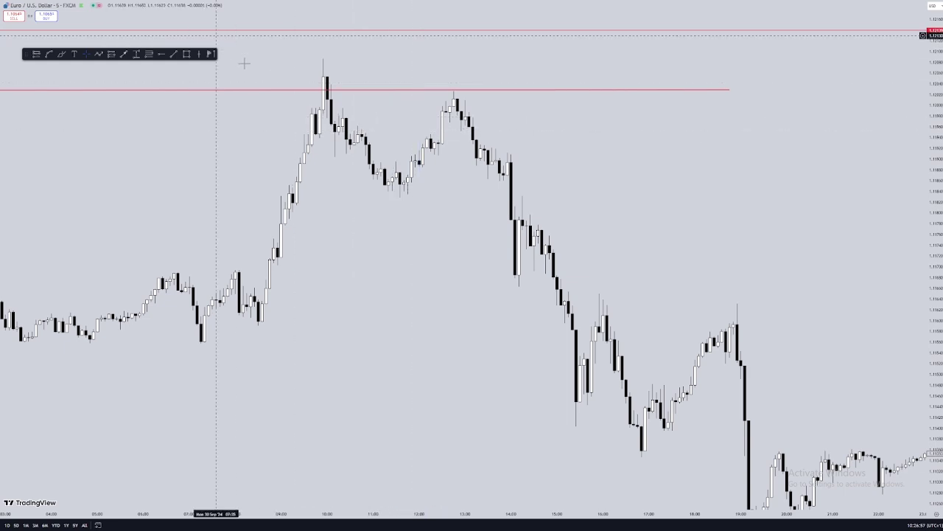
Draw a horizontal trend line from the 10:20 swing high on 30 September across to about 13:20
left_click(174, 54)
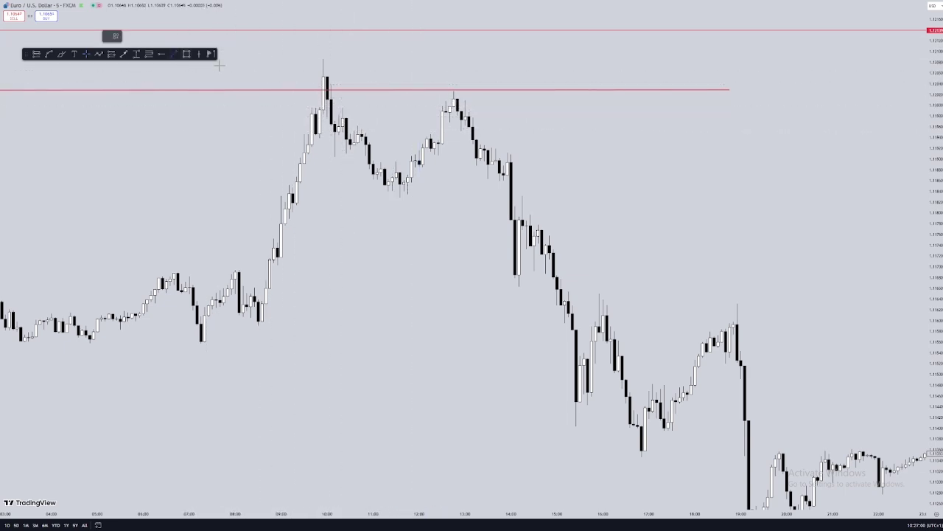
left_click(343, 109)
left_click(476, 109)
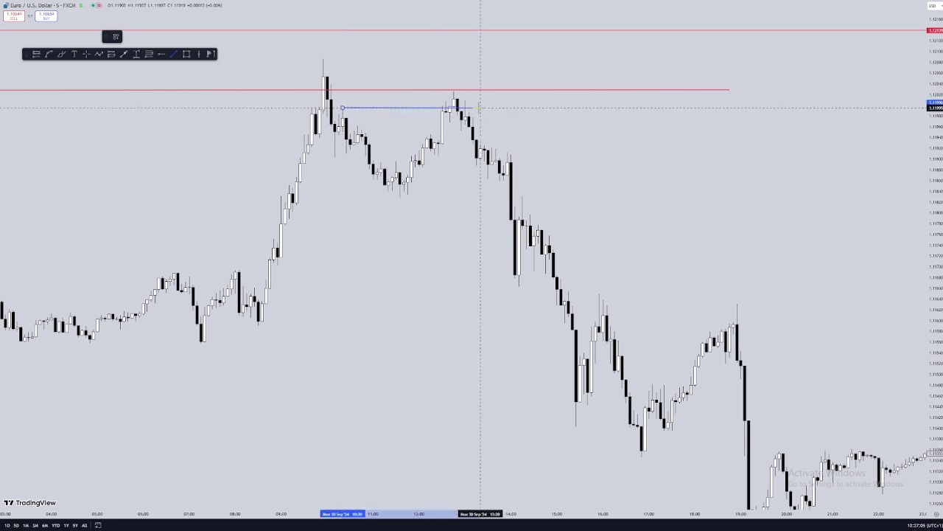
left_click(481, 107)
left_click(474, 117)
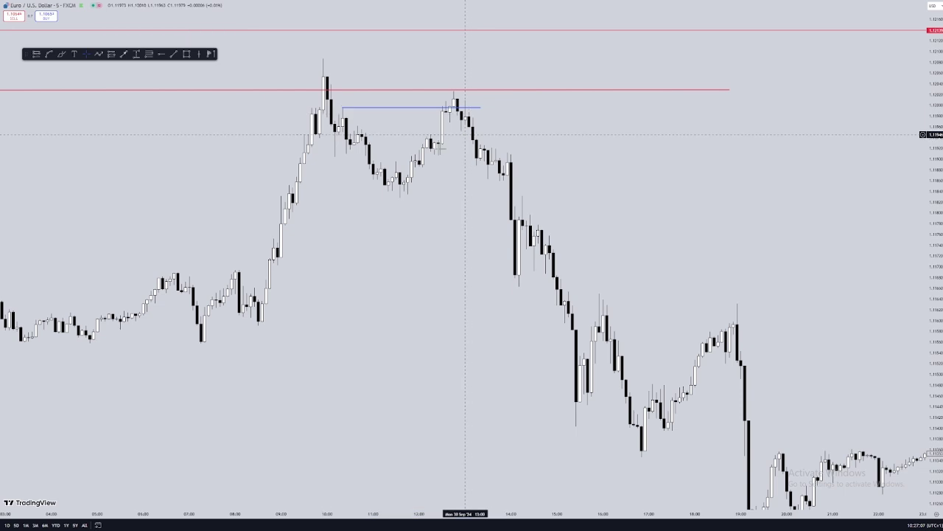
Sketch a zigzag path in the empty chart space showing a higher high, a break lower and a small retracement, and delete it
left_click_drag(401, 218, 297, 220)
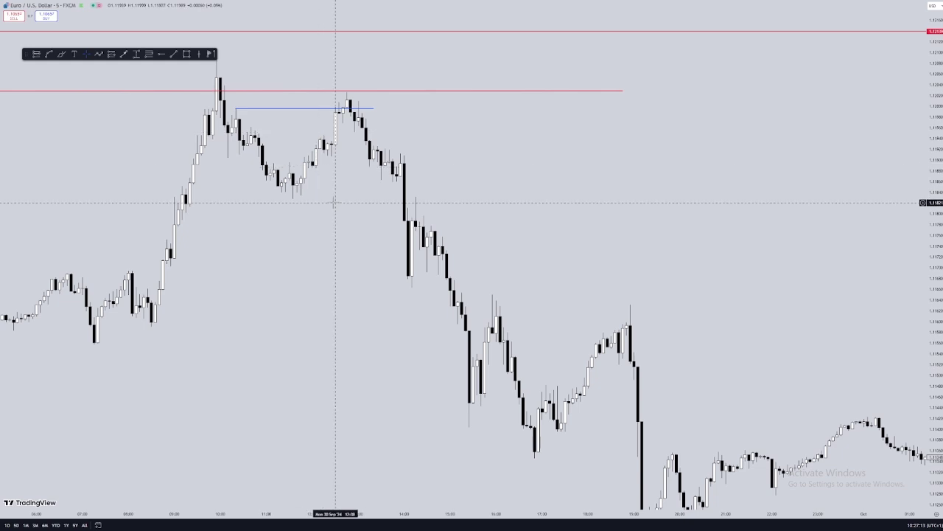
left_click_drag(331, 200, 221, 225)
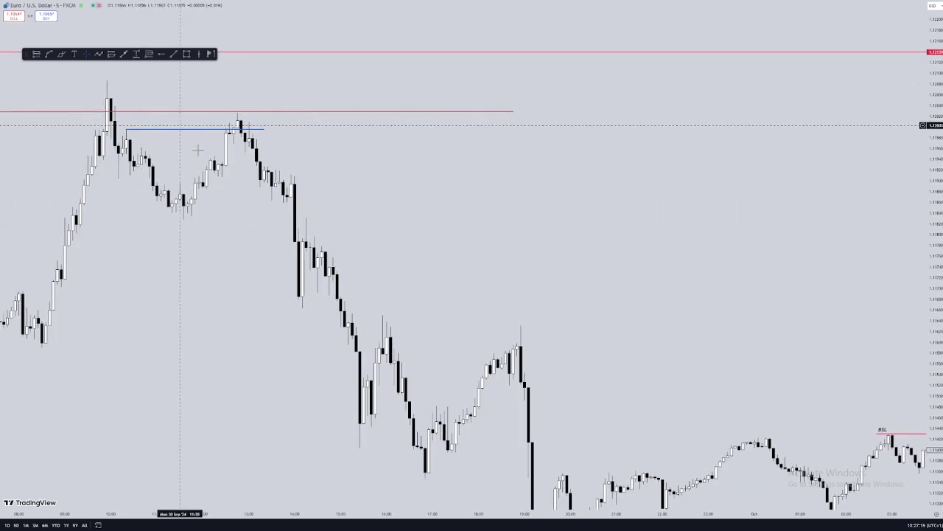
left_click(104, 54)
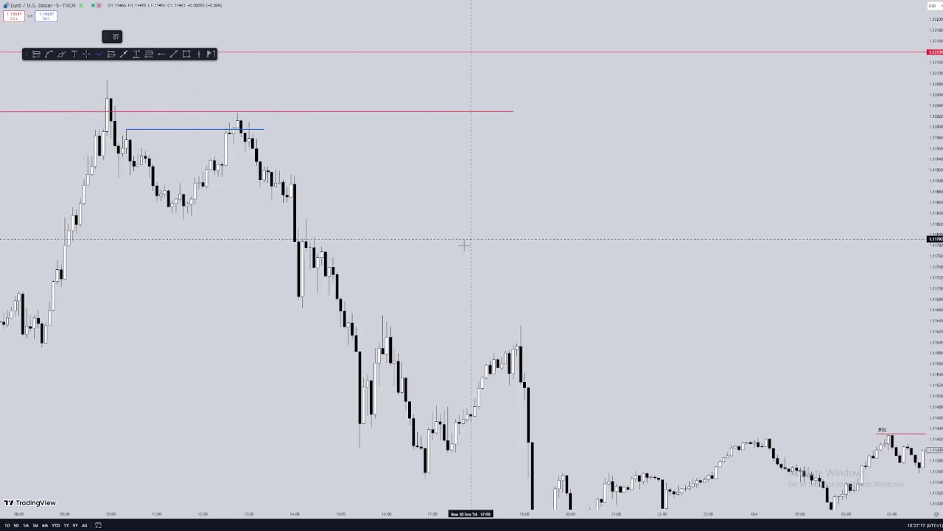
left_click(463, 245)
left_click(482, 198)
left_click(494, 228)
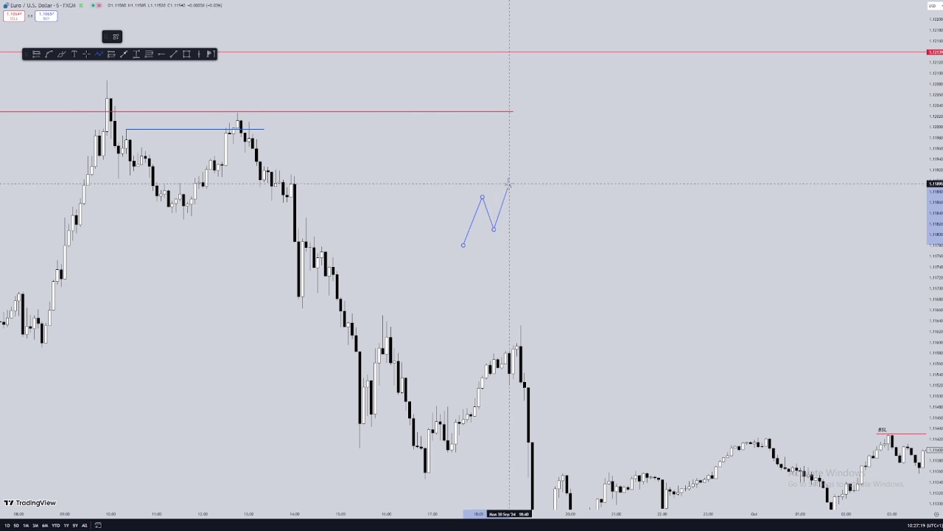
left_click(509, 183)
left_click(524, 274)
left_click(536, 244)
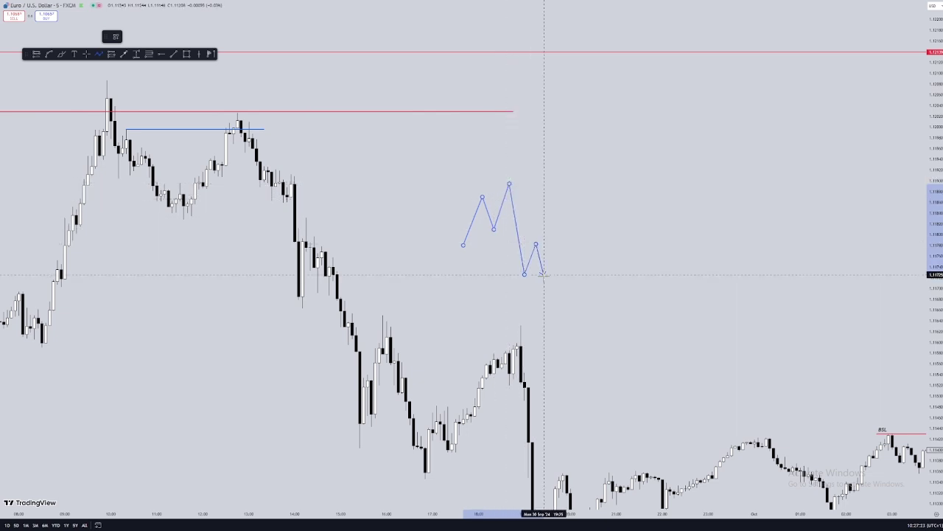
left_click(547, 273)
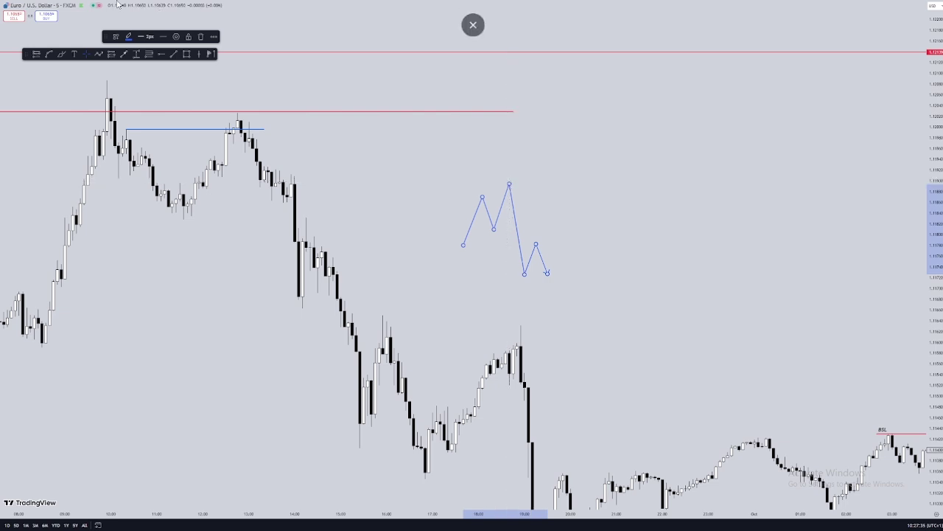
left_click(201, 36)
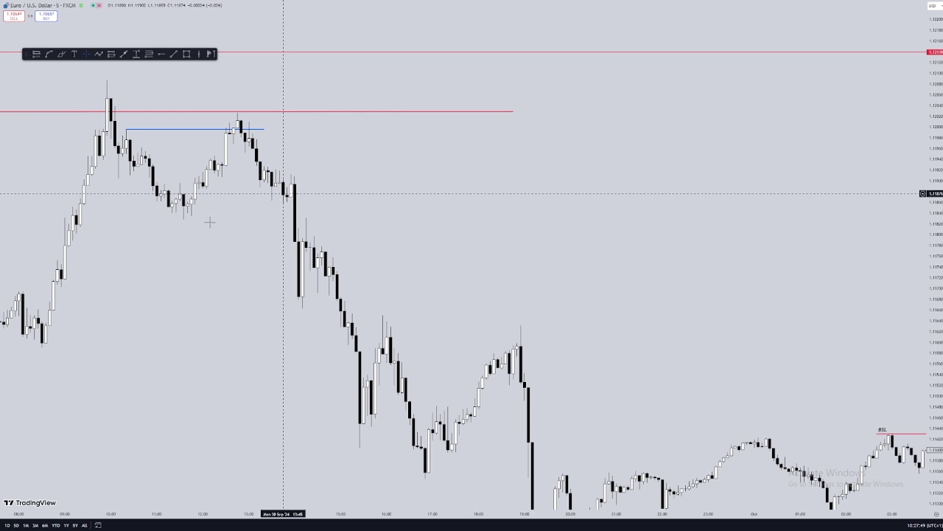
Circle the swing high under the red line with the green brush and draw a rectangle inside it from 12:15 to about 14:50
left_click_drag(210, 222, 254, 223)
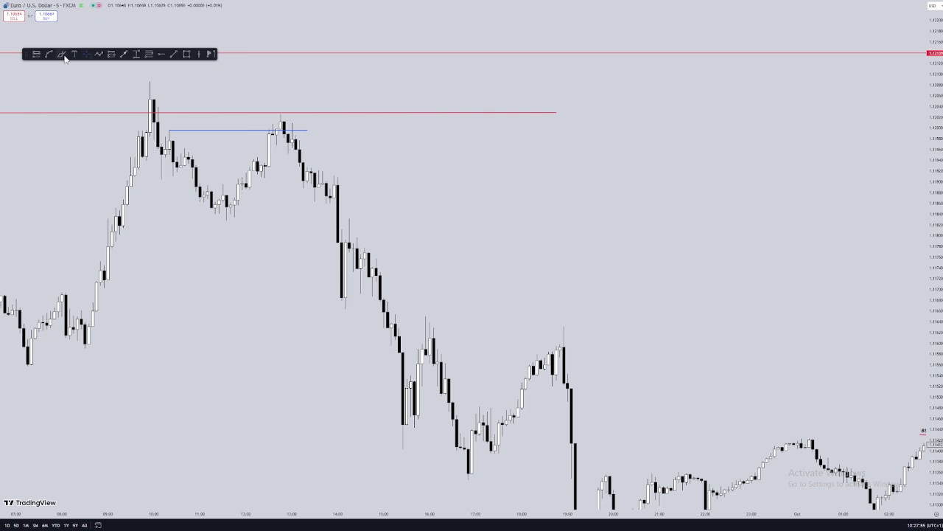
mouse_move(274, 97)
left_mouse_down()
mouse_move(335, 143)
mouse_move(286, 107)
left_mouse_up()
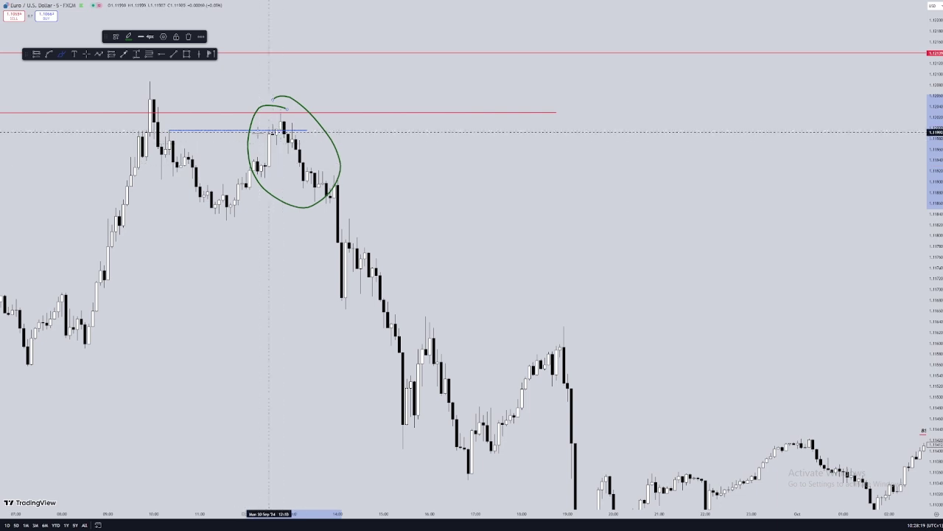
left_click(187, 54)
left_click_drag(257, 156, 376, 174)
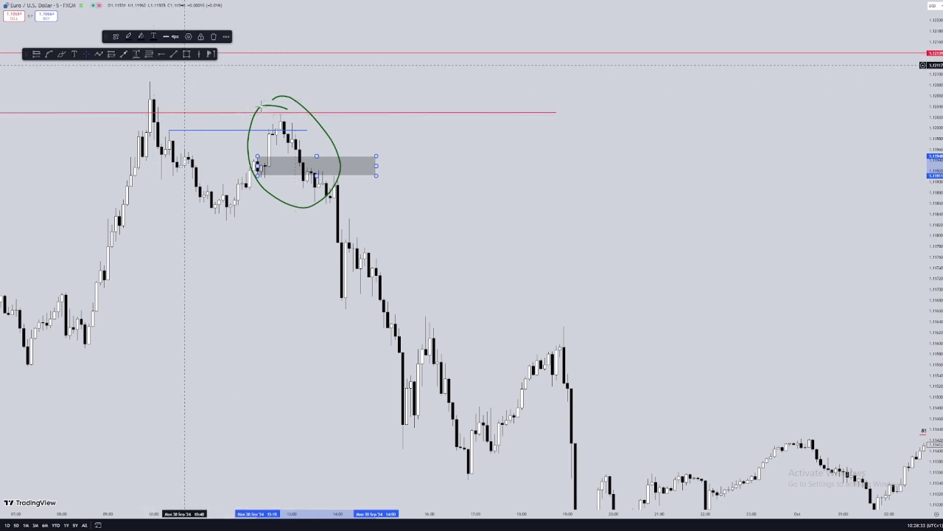
Measure the price range from just below the rectangle up to the circled swing high near the red line
left_click(138, 56)
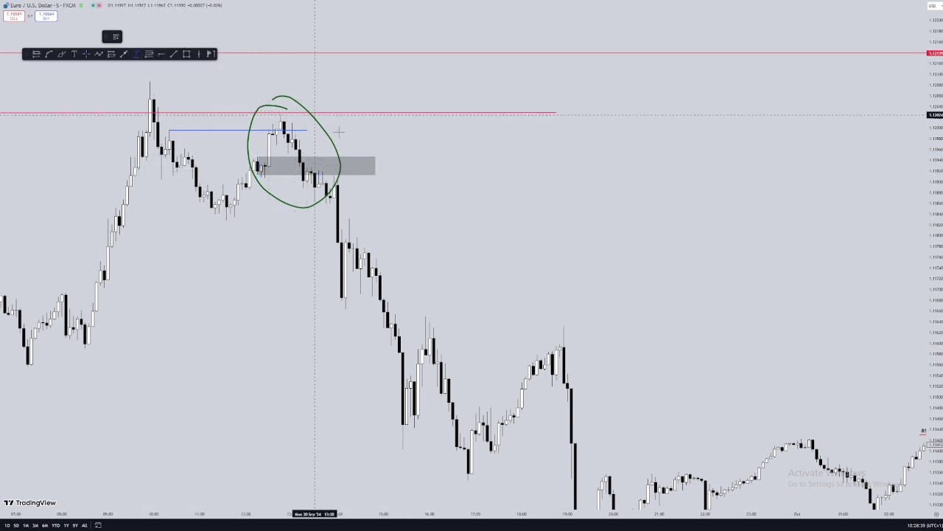
left_click(318, 178, "shift")
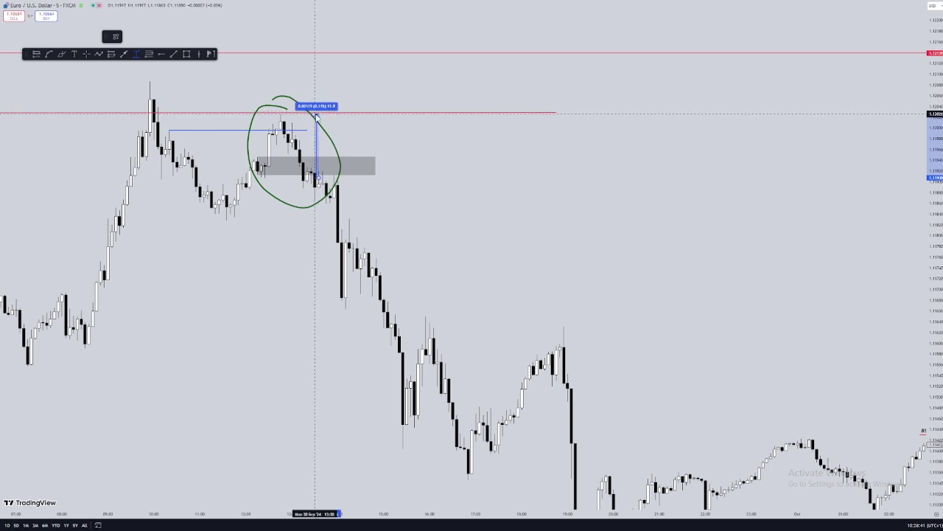
left_click(317, 116)
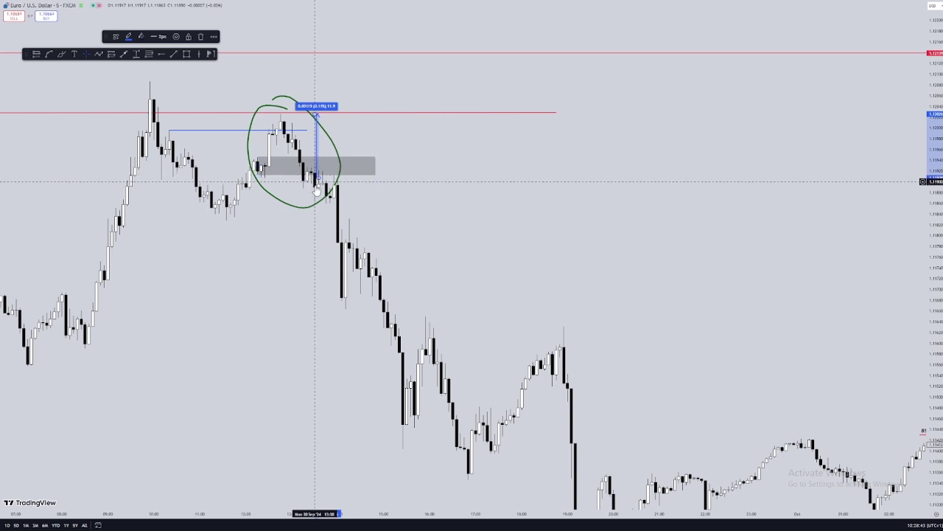
left_click(465, 199)
Examine the decline from the circled swing high past the blue line and on to the 1 October BSL level
left_click_drag(466, 199, 474, 140)
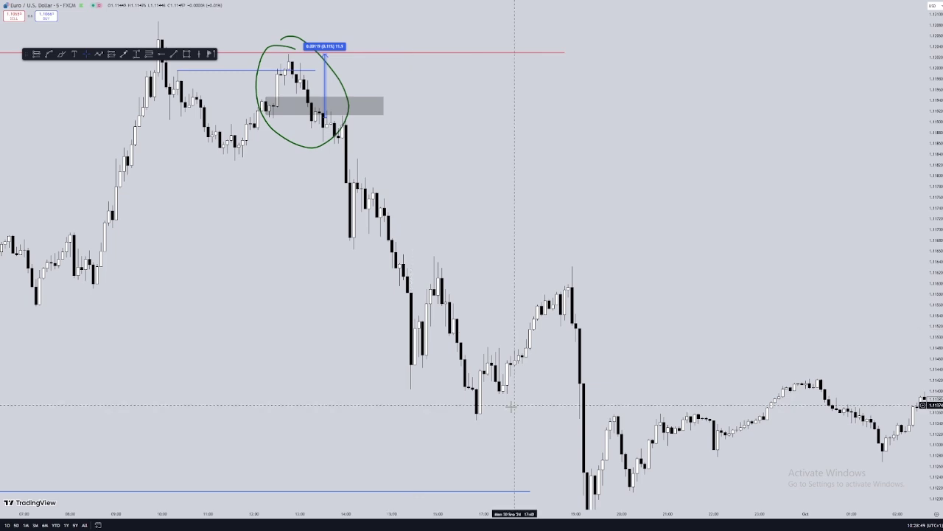
left_click_drag(515, 400, 489, 320)
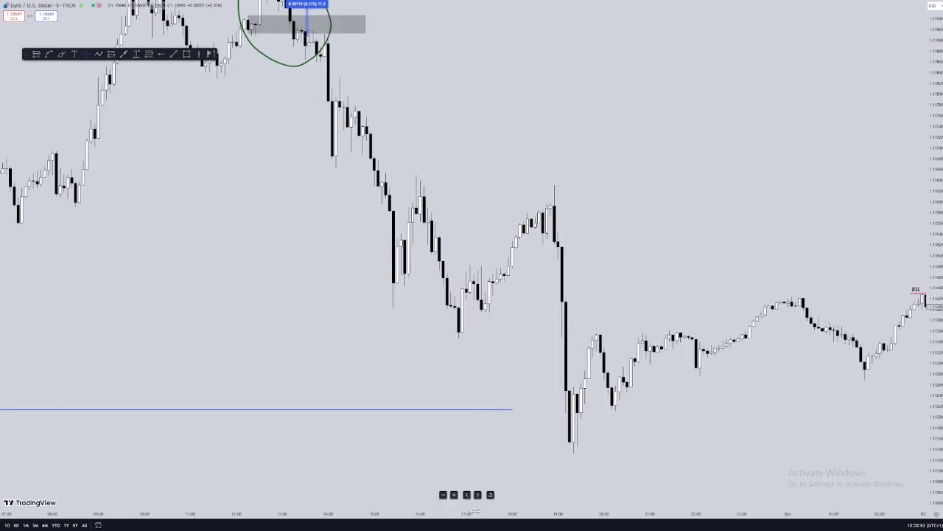
left_click_drag(476, 512, 748, 511)
left_click_drag(599, 281, 435, 338)
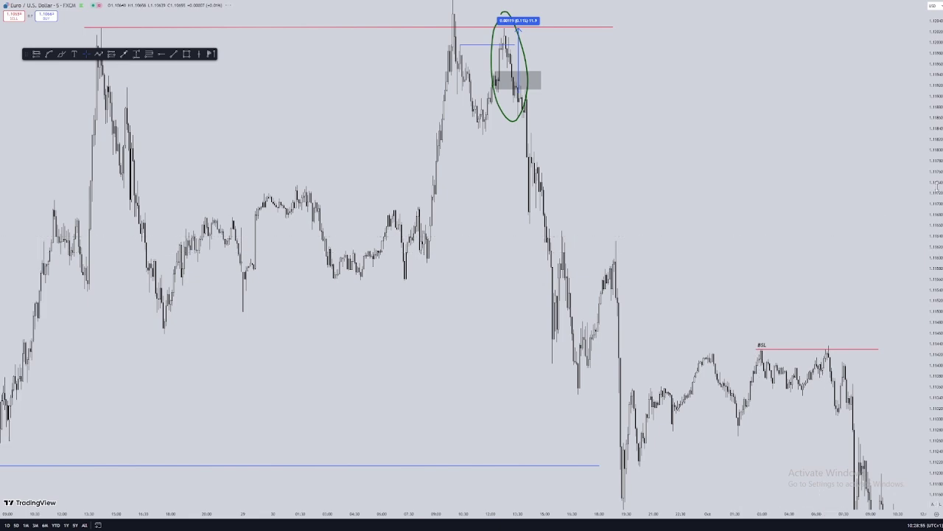
left_click_drag(937, 215, 937, 313)
left_click_drag(445, 193, 367, 184)
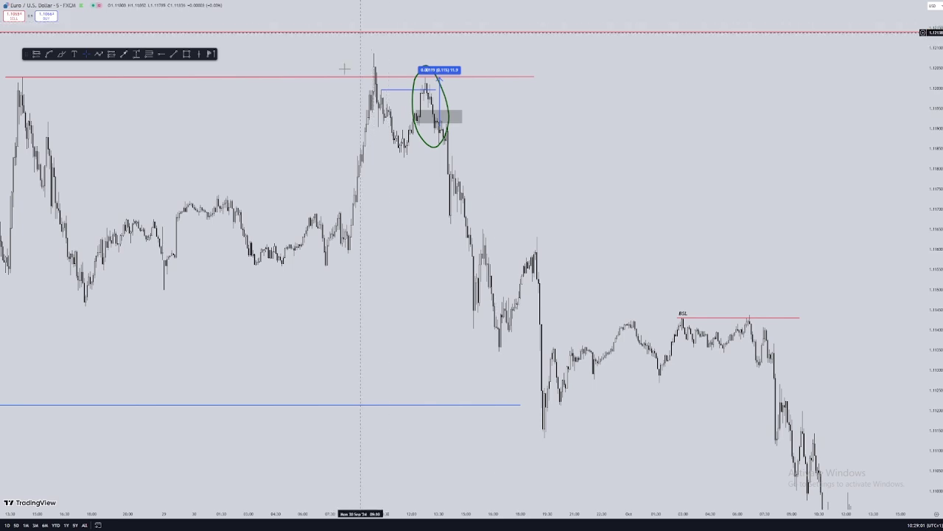
left_click_drag(476, 315, 373, 238)
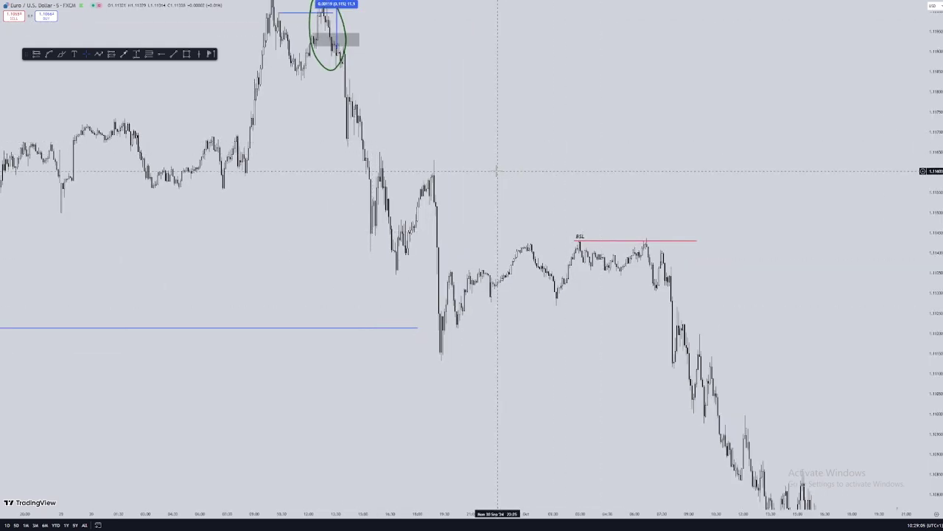
left_click_drag(487, 169, 350, 140)
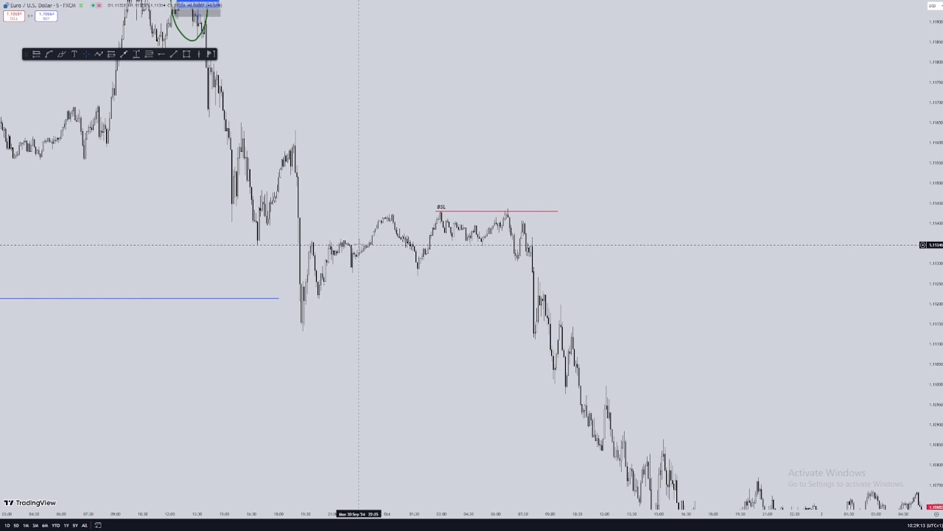
Mark 06:00 on 1 October with a vertical line across the candles beneath the BSL line
left_click_drag(641, 261, 607, 144)
left_click_drag(933, 343, 933, 261)
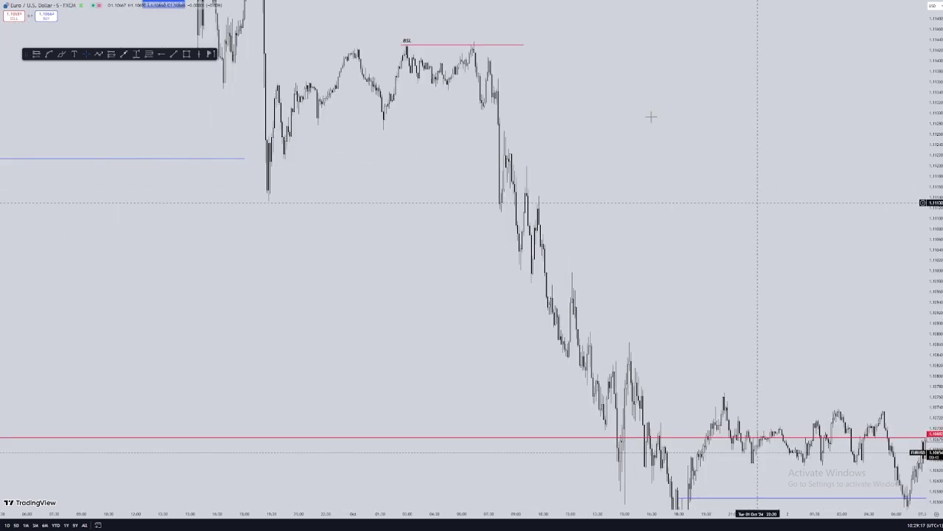
left_click_drag(459, 169, 346, 267)
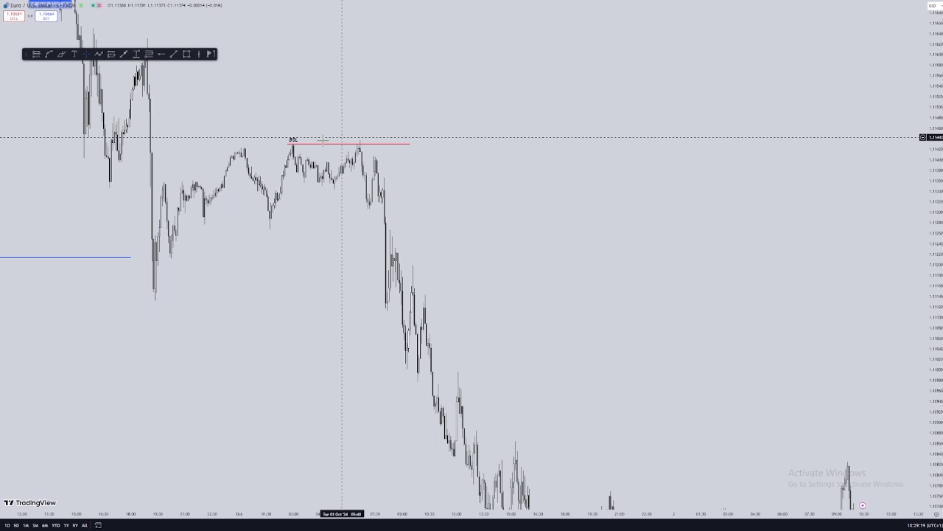
left_click_drag(233, 204, 282, 296)
left_click_drag(426, 513, 316, 514)
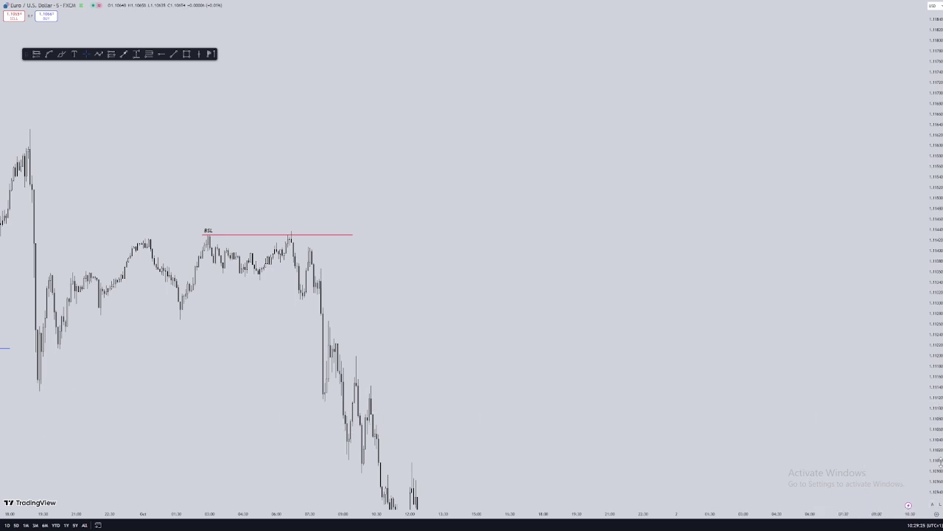
left_click_drag(939, 461, 932, 363)
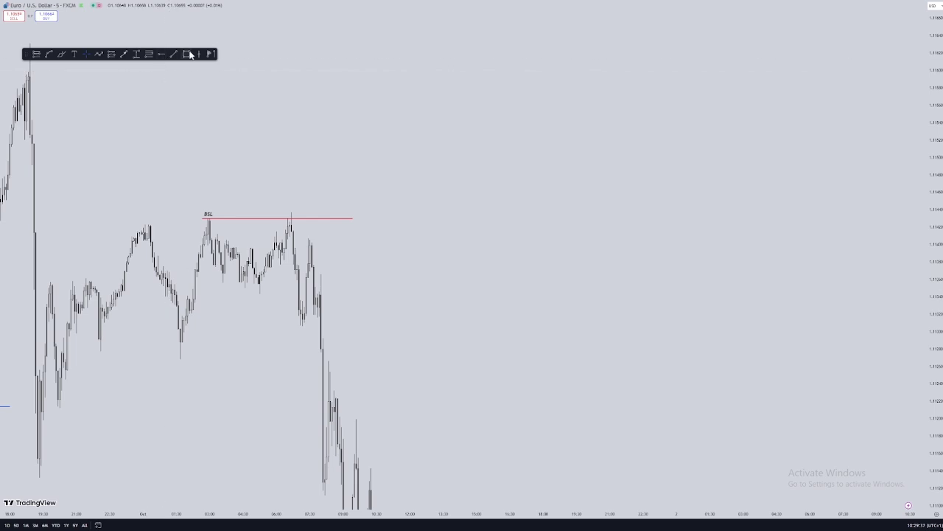
left_click(277, 247)
left_click(259, 282)
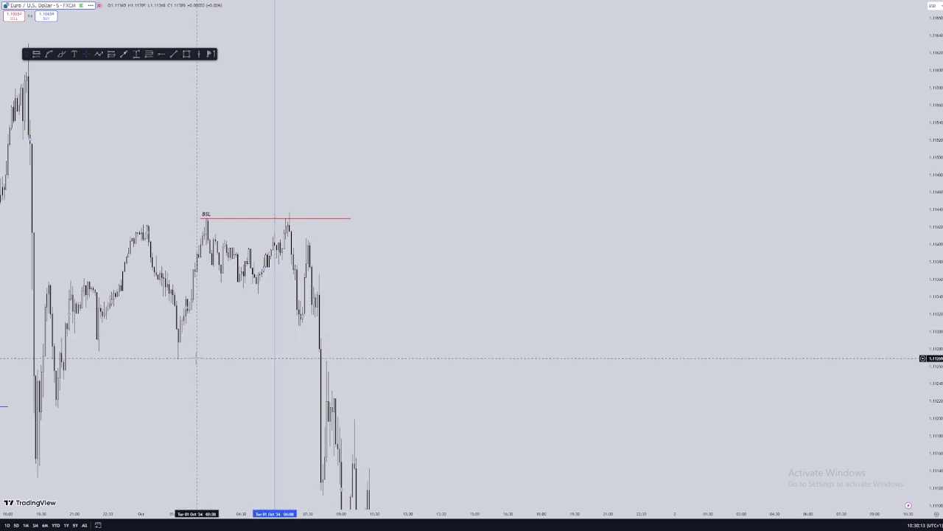
Draw a rectangle over the small candle just after 06:00 on 1 October, below the BSL line, extended to about 08:20
left_click_drag(198, 362, 481, 314)
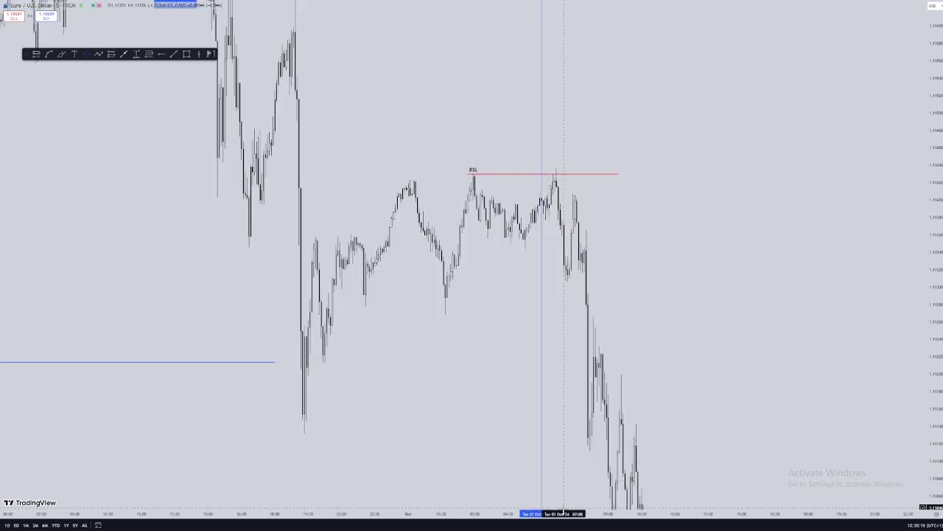
left_click_drag(505, 513, 331, 514)
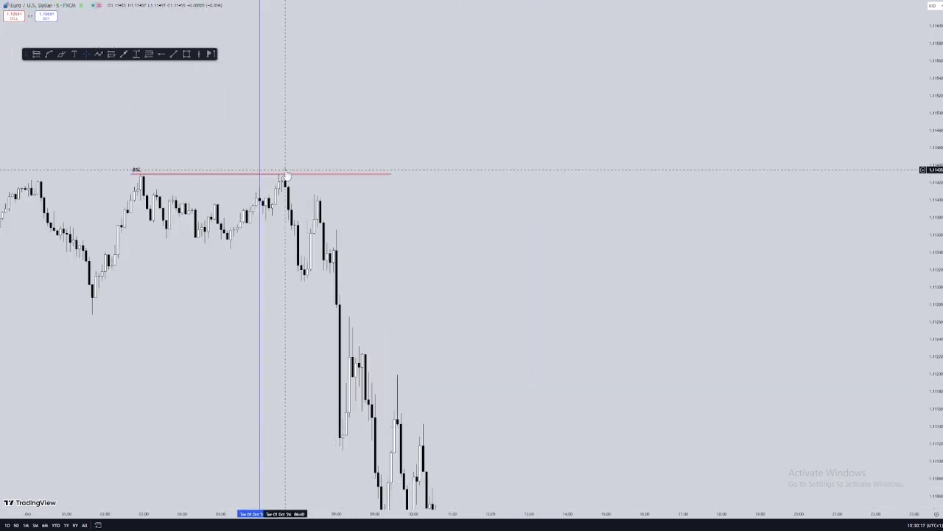
left_click(186, 53)
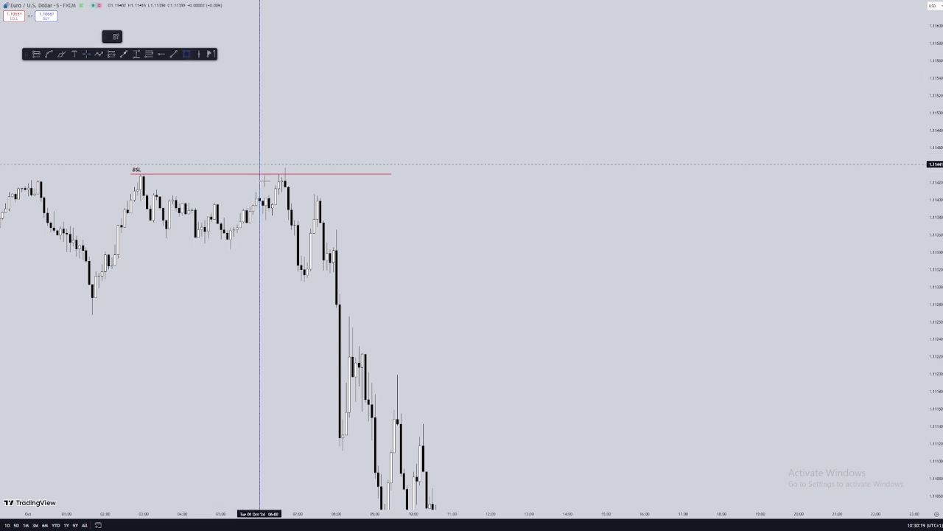
left_click_drag(269, 196, 348, 214)
left_click(280, 246)
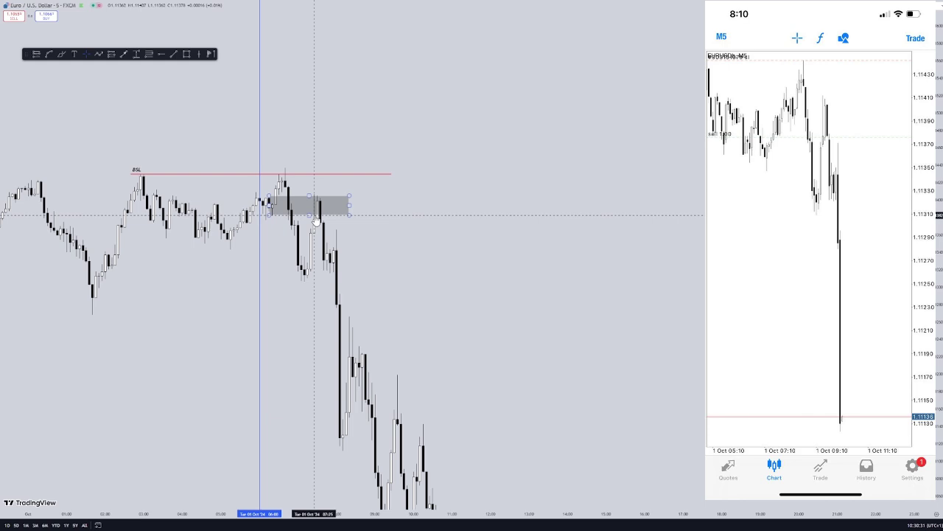
left_click_drag(186, 374, 418, 340)
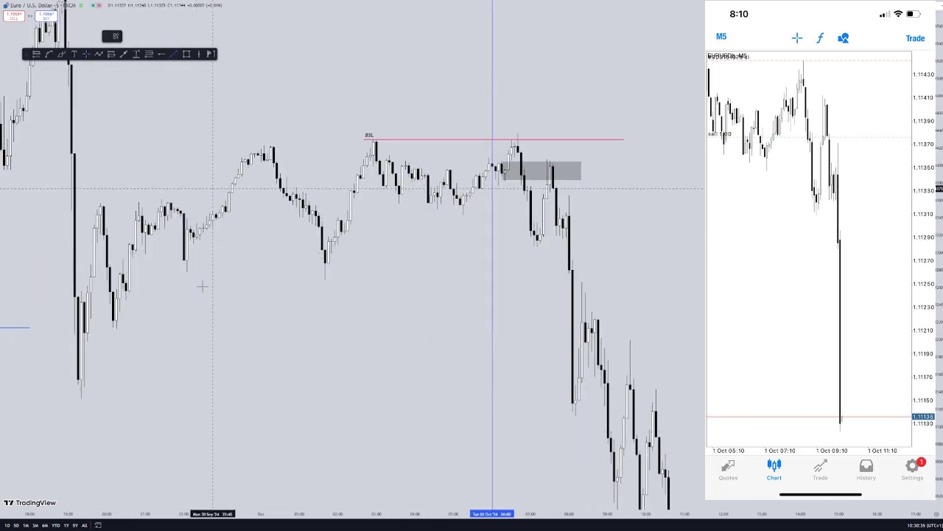
Draw a horizontal blue trend line from the 30 September low near 19:15 to about 10:15 on 1 October
left_click(78, 400)
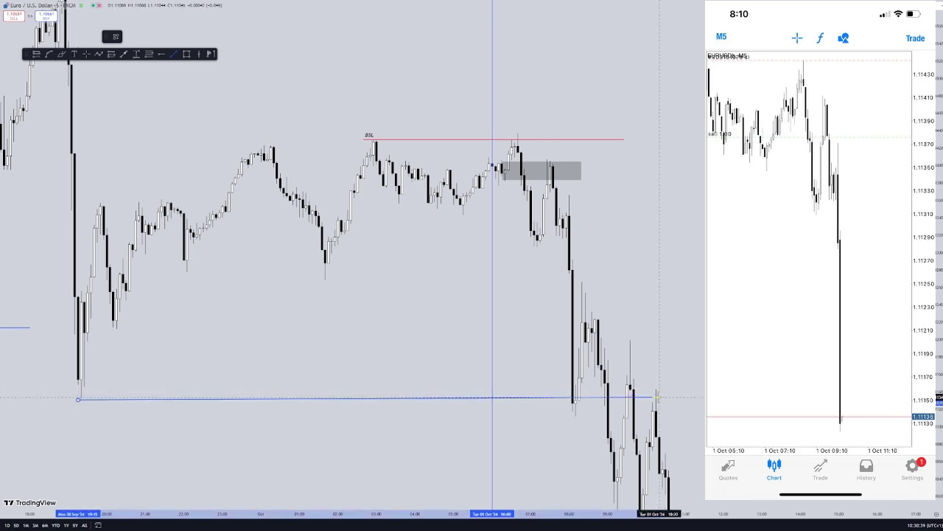
left_click(655, 399)
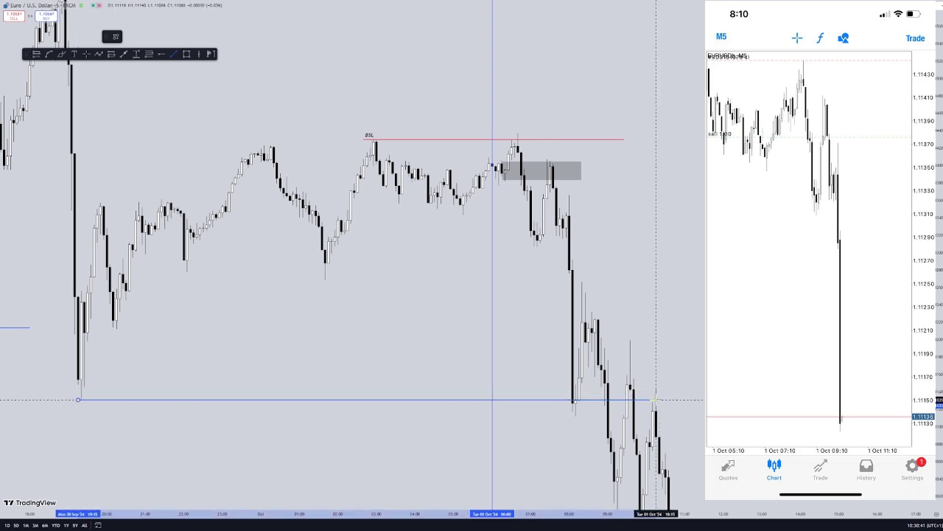
left_click(417, 359)
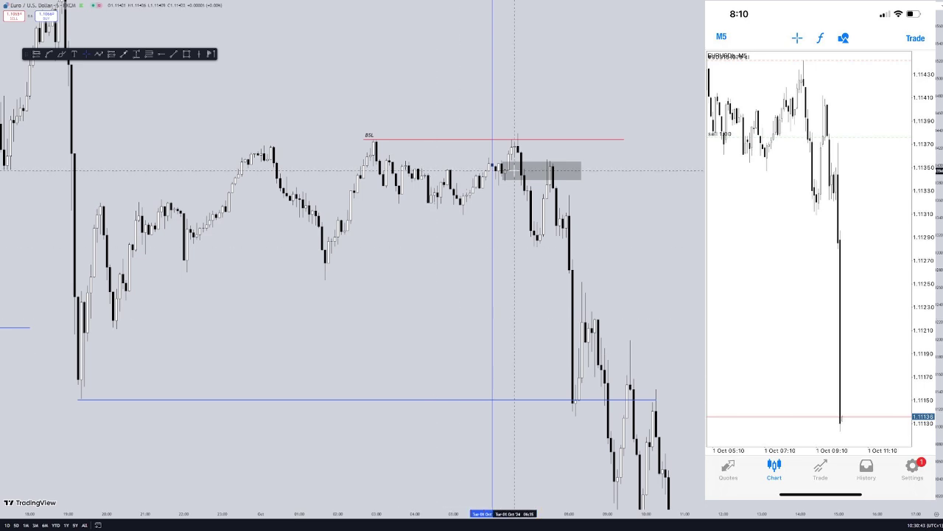
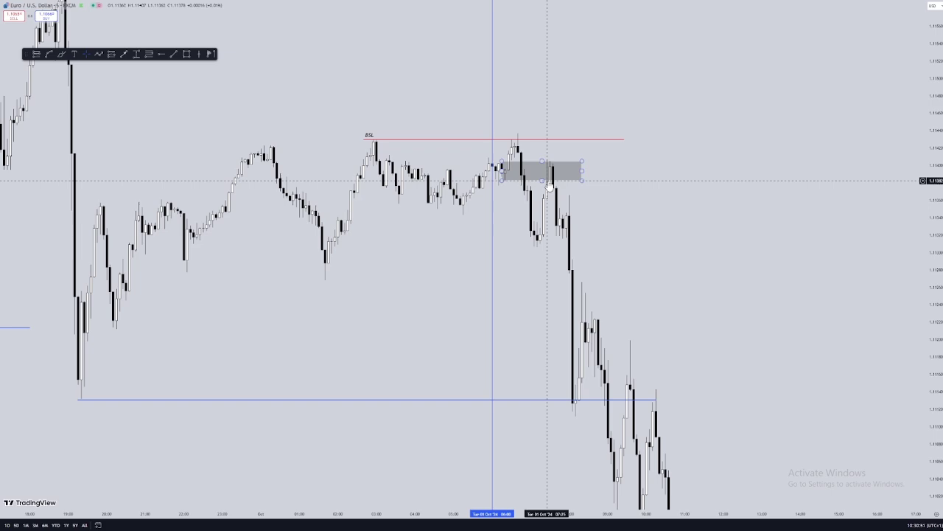
Compare the circled 30 September setup with the 1 October sweep of the BSL line and return to the rectangle
left_click_drag(380, 238, 572, 433)
left_click_drag(405, 222, 540, 461)
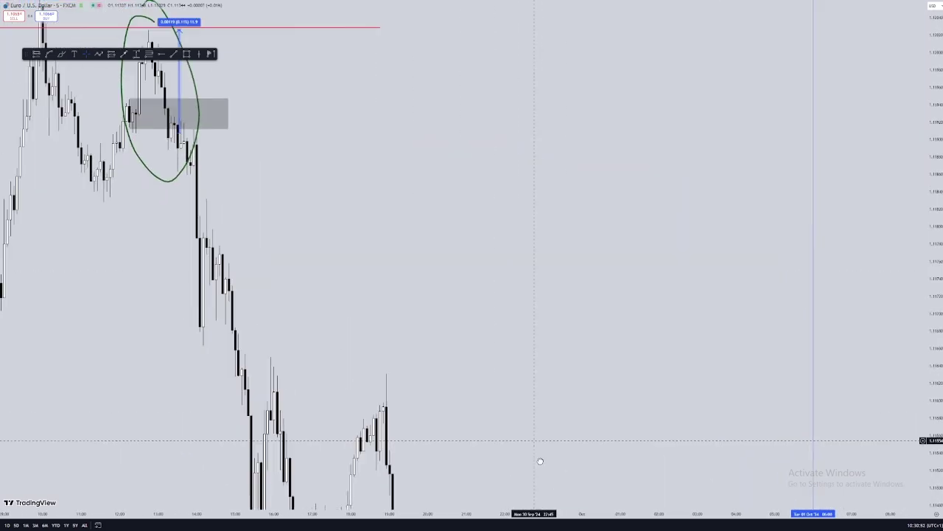
left_click_drag(409, 236, 446, 310)
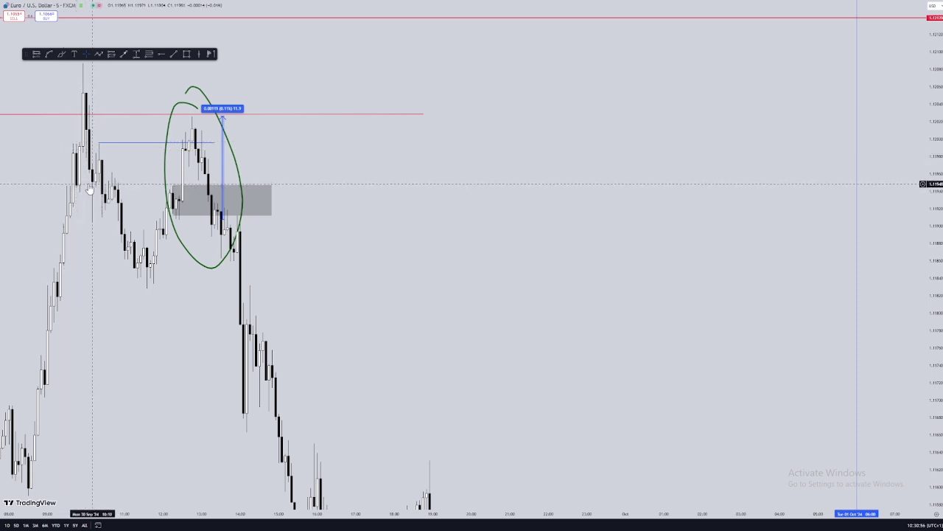
left_click_drag(565, 375, 444, 216)
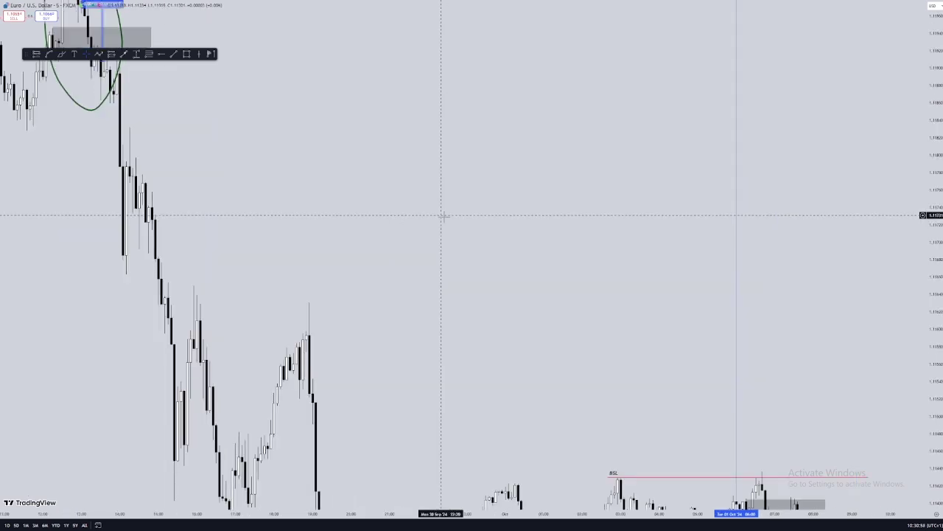
scroll(443, 216, "right", 5)
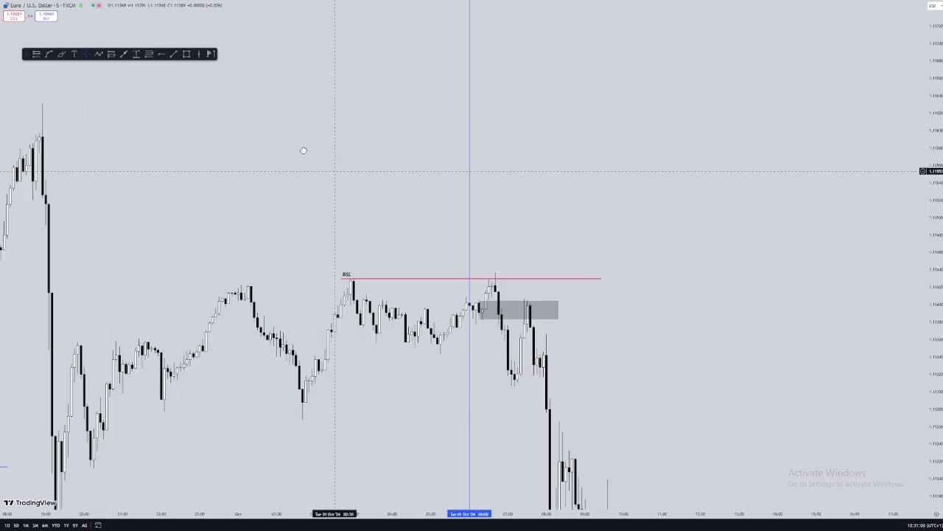
scroll(303, 150, "right", 2)
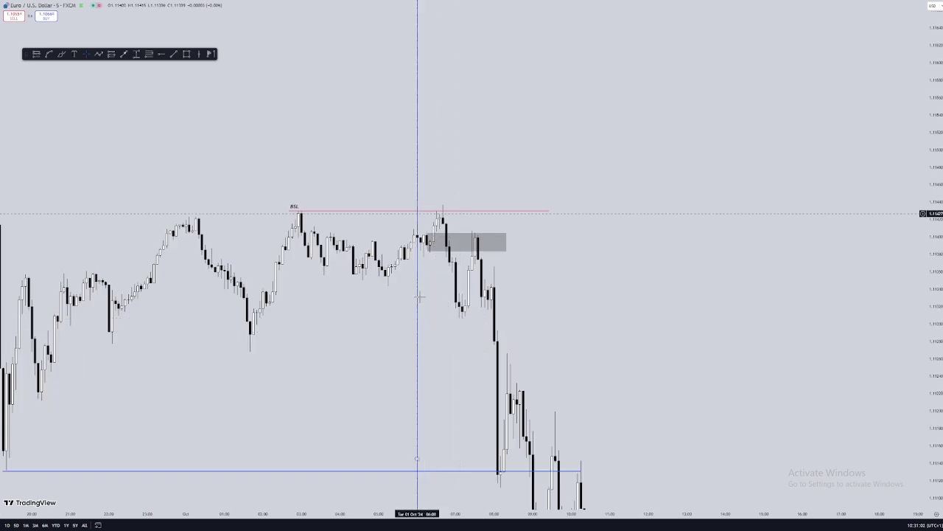
scroll(419, 297, "right", 1)
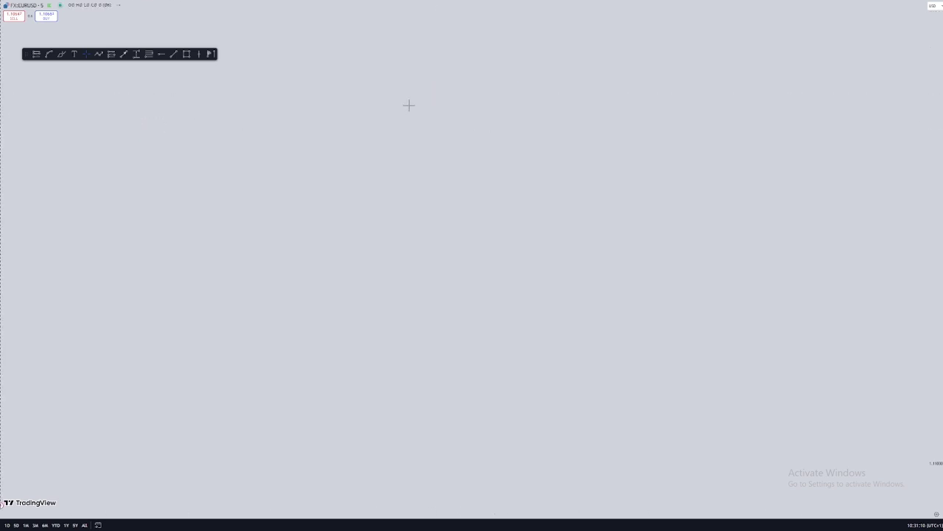
Reset the chart view and examine the 1 October decline from the BSL rectangle past the blue line
right_click(430, 188)
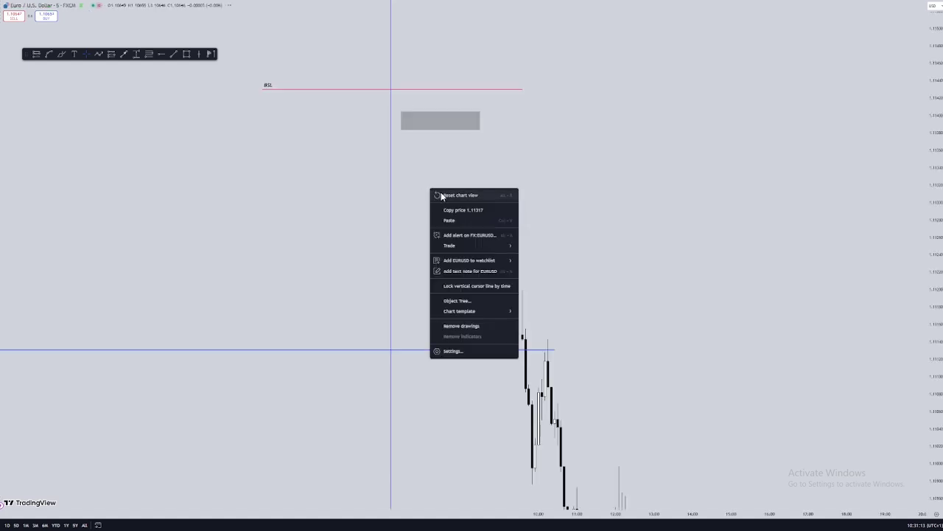
left_click(441, 196)
left_click_drag(431, 188, 636, 226)
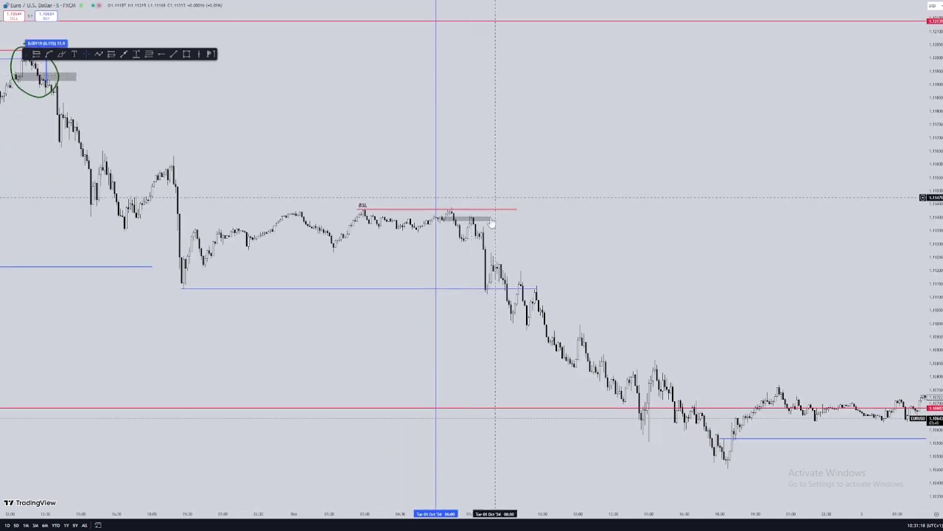
left_click_drag(927, 354, 928, 210)
left_click_drag(648, 273, 588, 194)
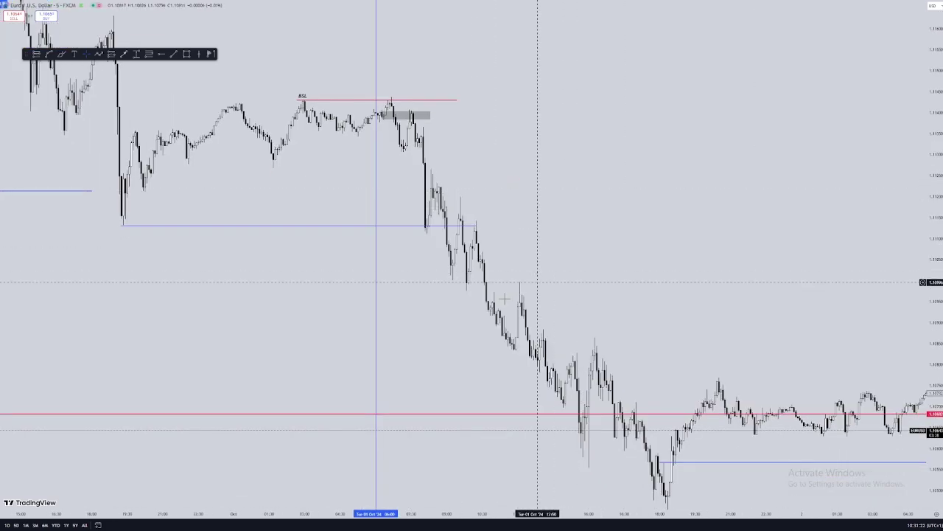
left_click_drag(506, 512, 394, 511)
left_click_drag(341, 339, 408, 334)
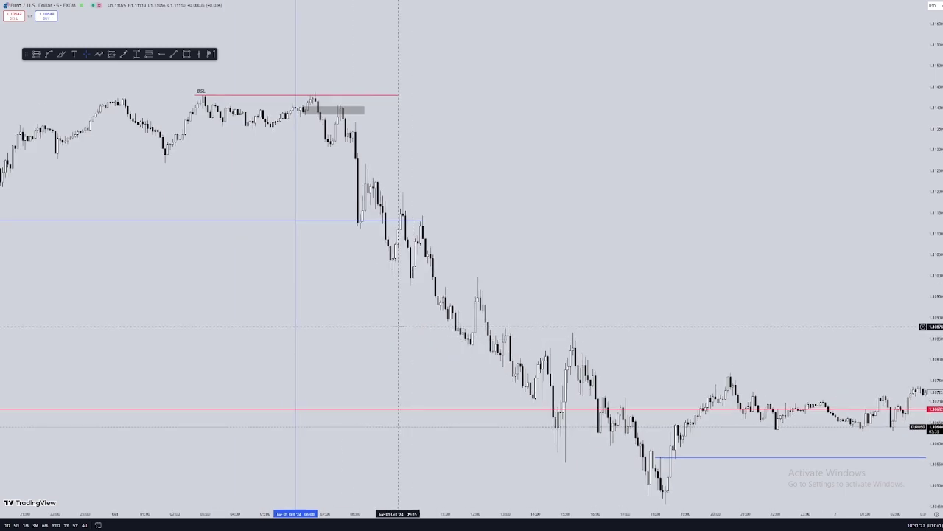
left_click_drag(932, 284, 932, 162)
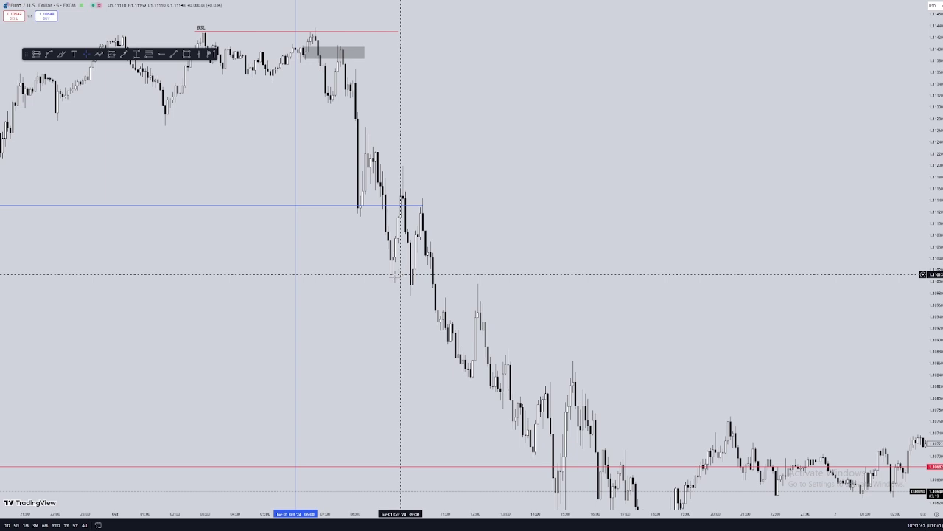
left_click_drag(383, 307, 390, 329)
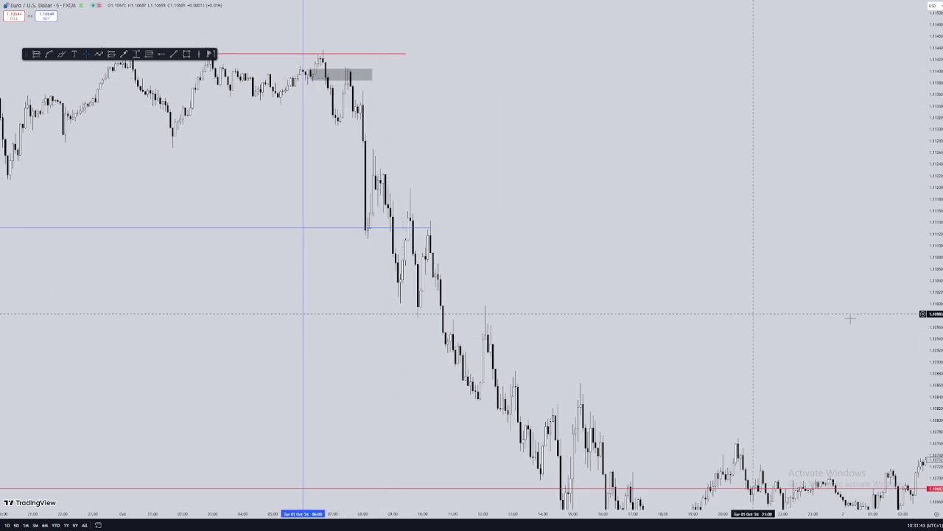
left_click_drag(937, 348, 937, 312)
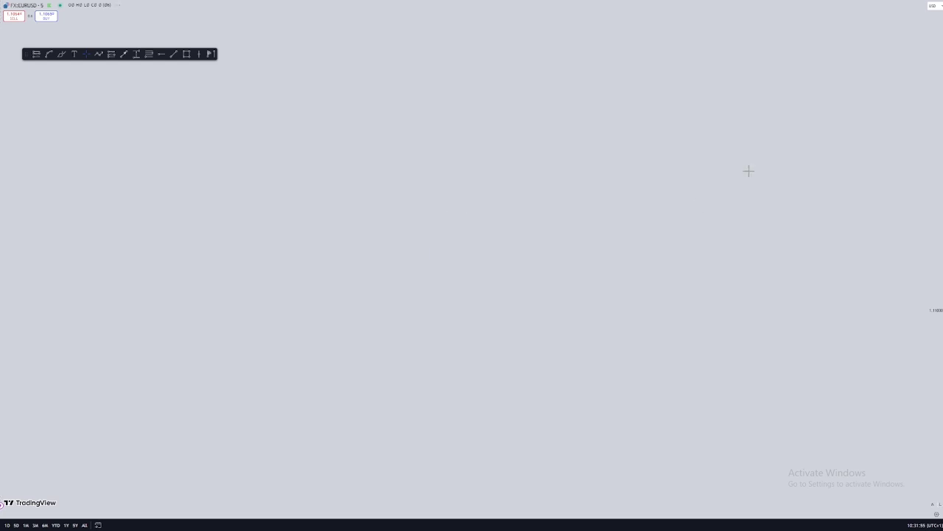
right_click(518, 159)
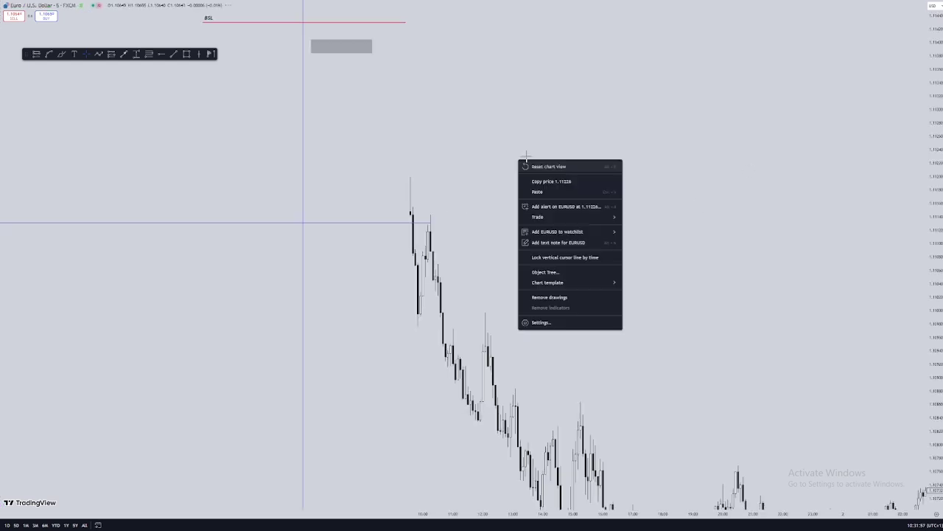
left_click(441, 102)
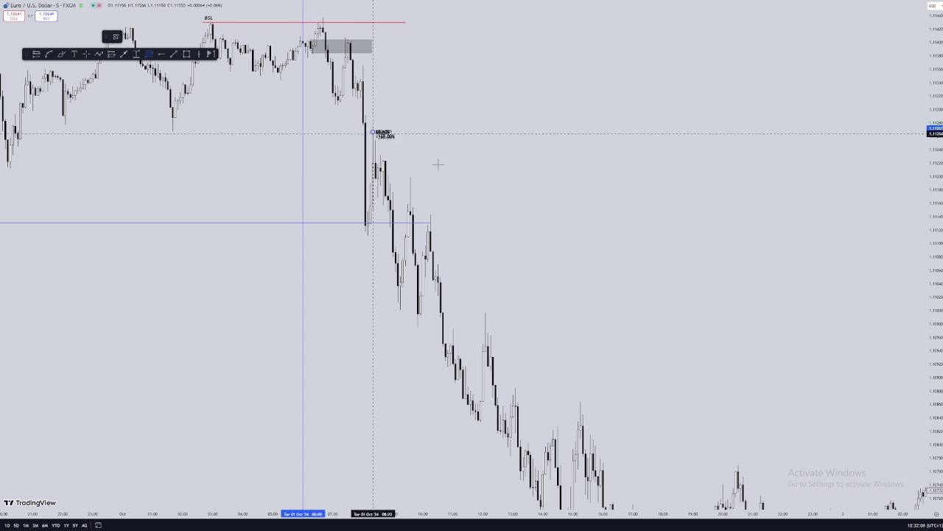
Draw a Fibonacci retracement from the 1 October 08:20 high, fit it to the next pullback's high and low, and delete it
left_click(522, 309)
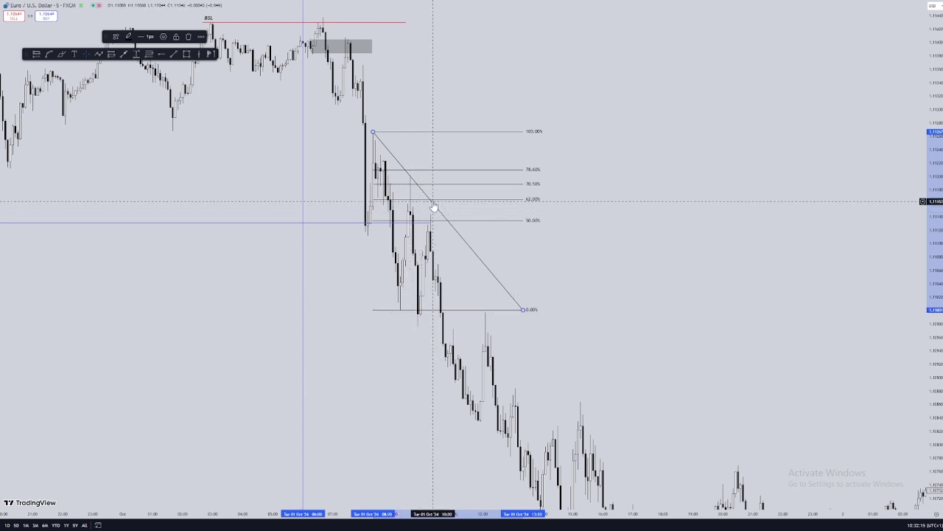
left_click_drag(432, 204, 455, 251)
left_click_drag(546, 357, 546, 328)
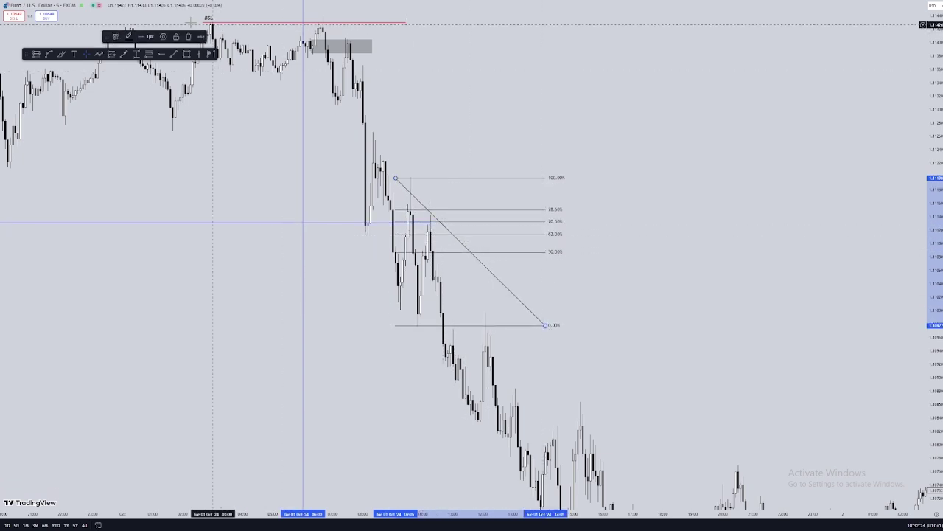
key("Delete")
Draw a horizontal line from the 1 October swing high near 14:30 to about 17:00, and delete it
left_click_drag(482, 238, 362, 169)
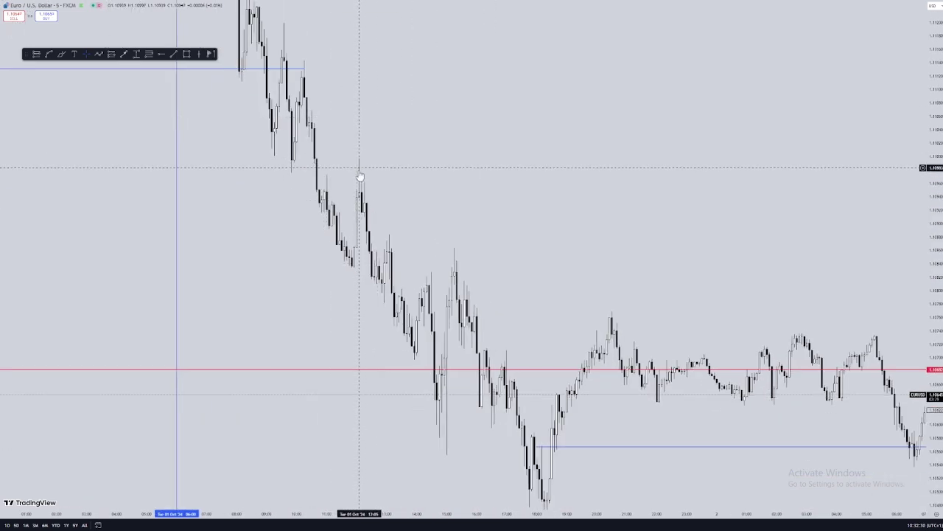
left_click_drag(375, 257, 351, 161)
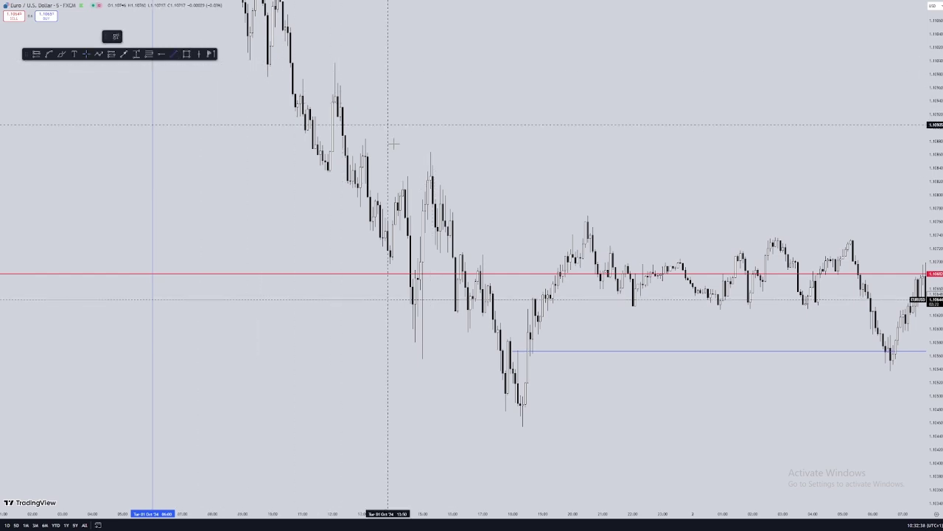
left_click(407, 175)
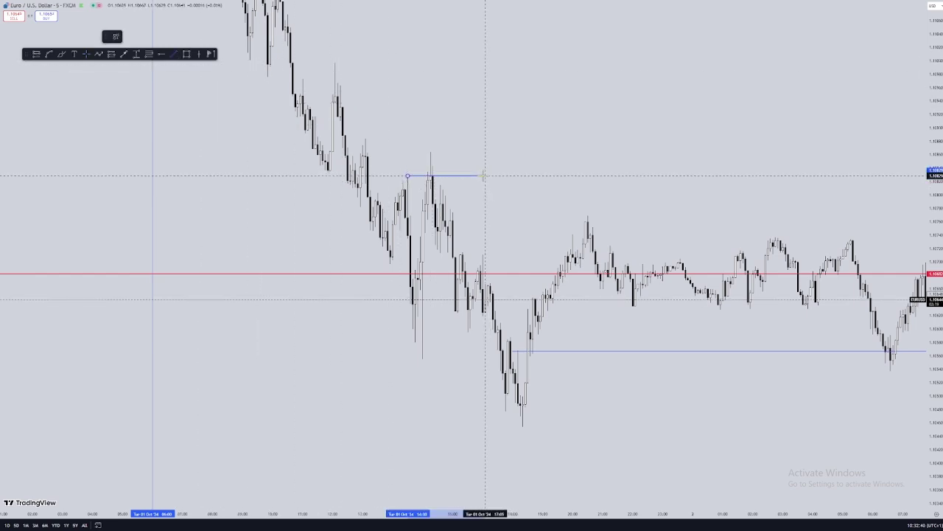
left_click(483, 175)
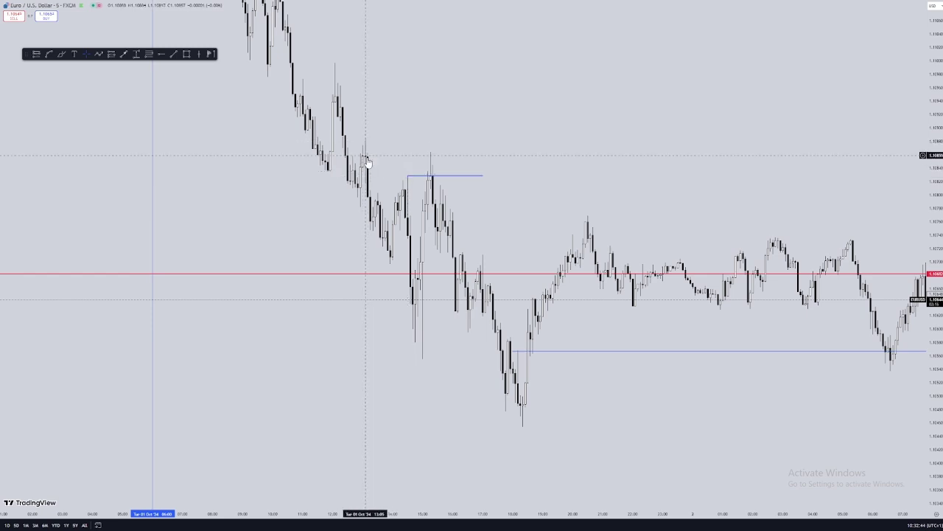
left_click(451, 177)
left_click(218, 37)
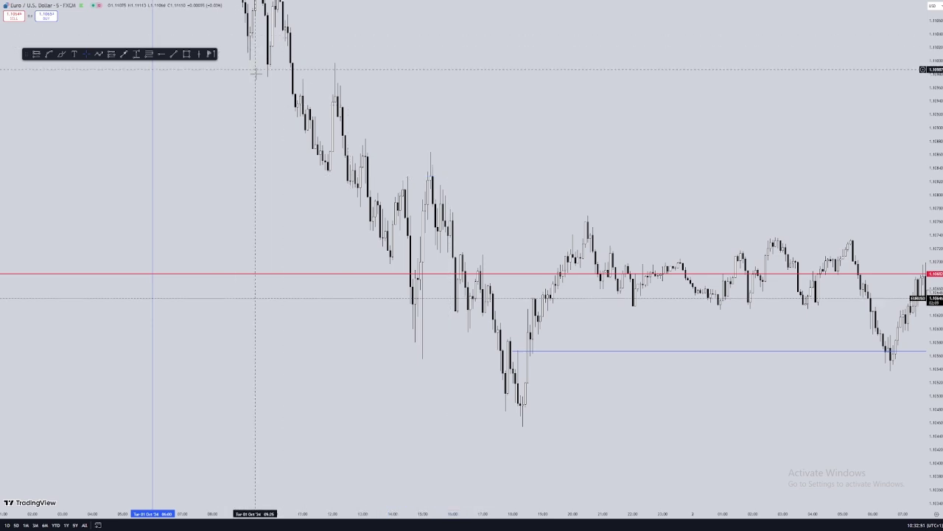
Switch the EURUSD chart to the 1-hour interval
scroll(294, 89, "left", 1)
scroll(545, 221, "left", 6)
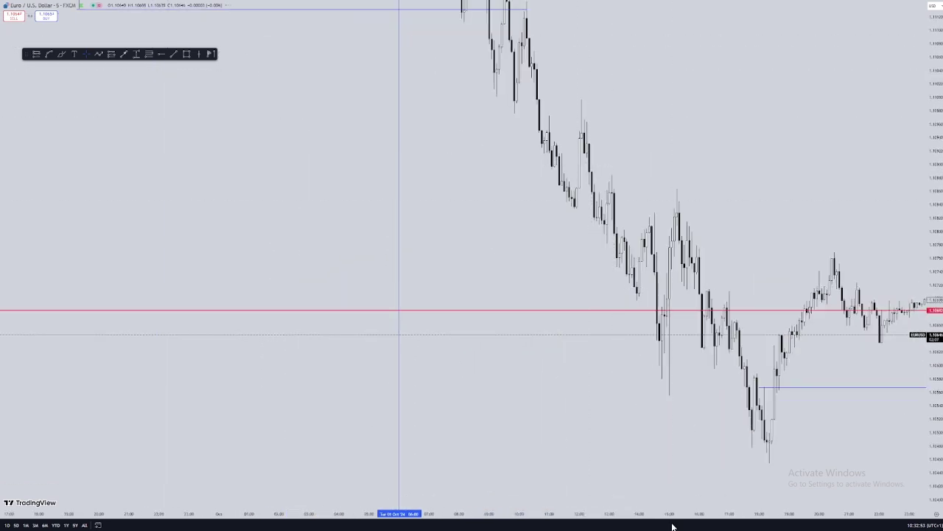
scroll(714, 316, "left", 8)
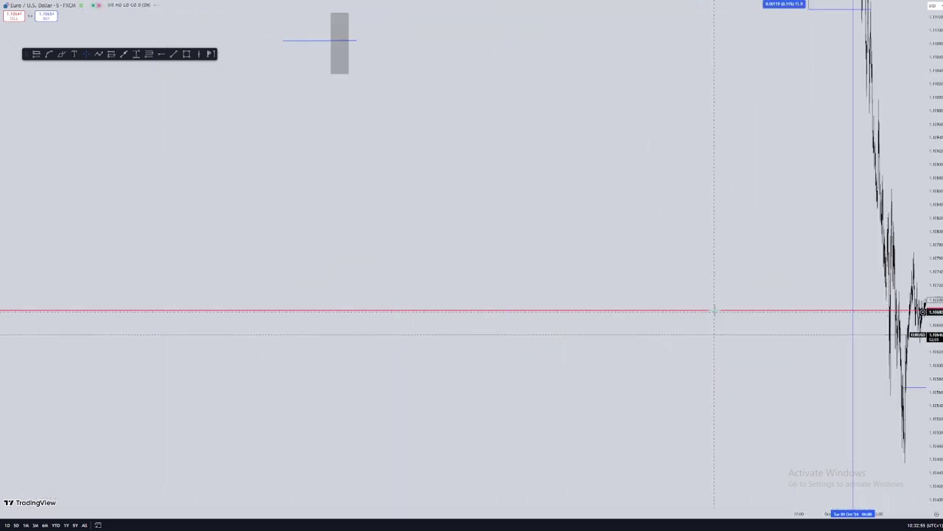
scroll(786, 345, "right", 6)
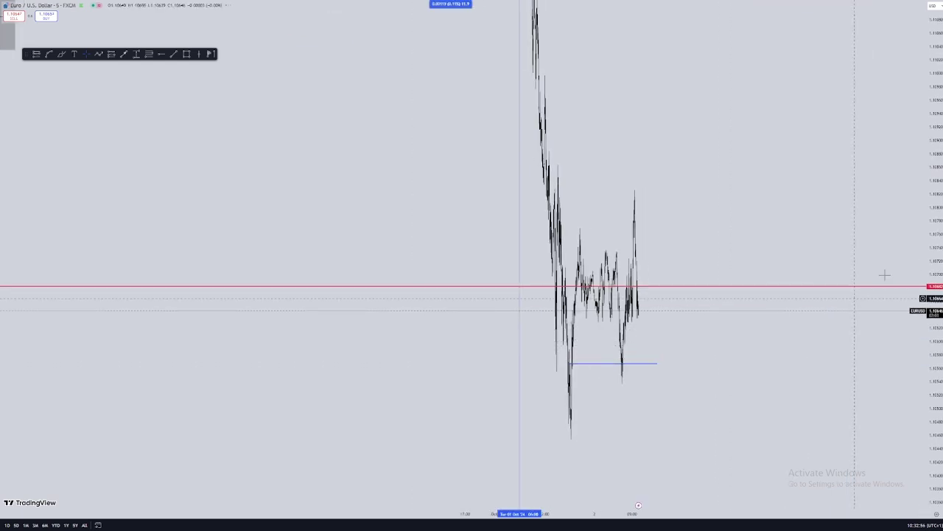
left_click_drag(932, 239, 932, 461)
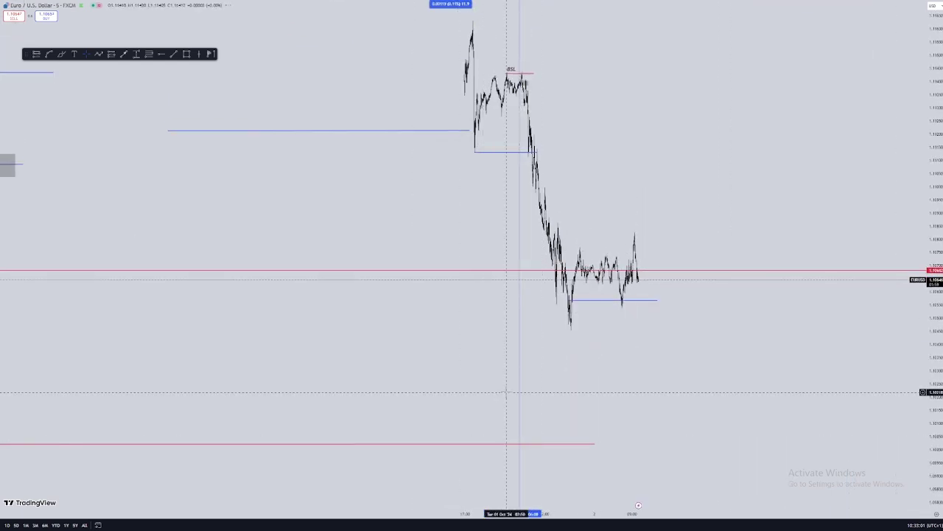
type("1")
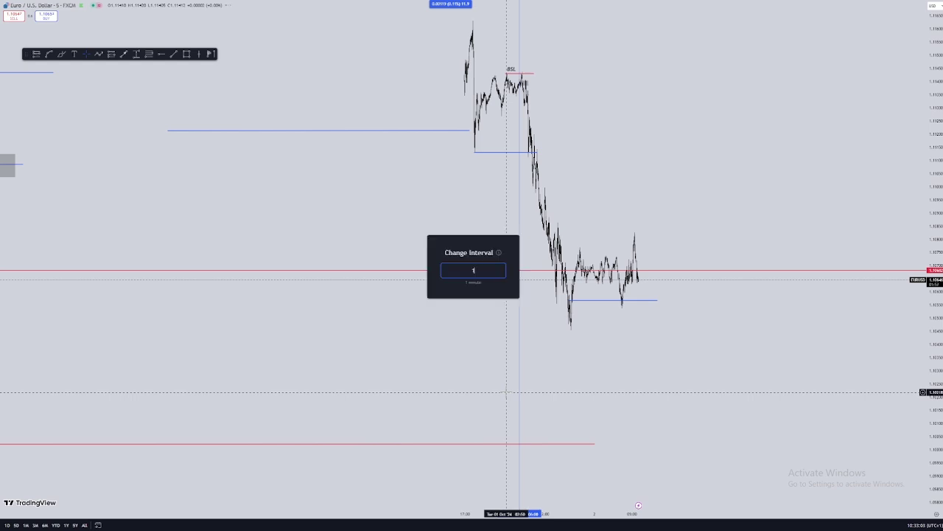
type("H")
key("Return")
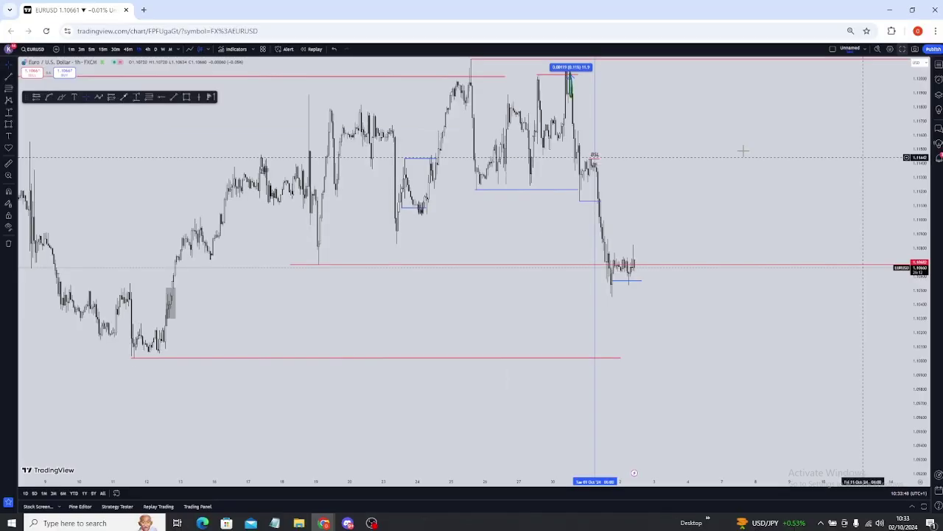
Examine the 1-hour price structure from the lowest red line up to the 30 September high and the following decline
left_click(196, 358)
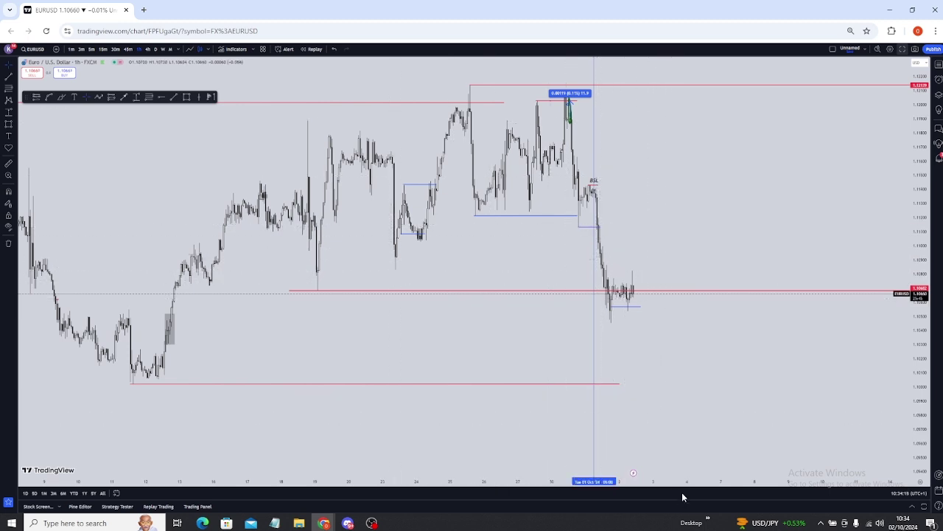
left_click_drag(680, 485, 586, 488)
left_click_drag(597, 395, 668, 392)
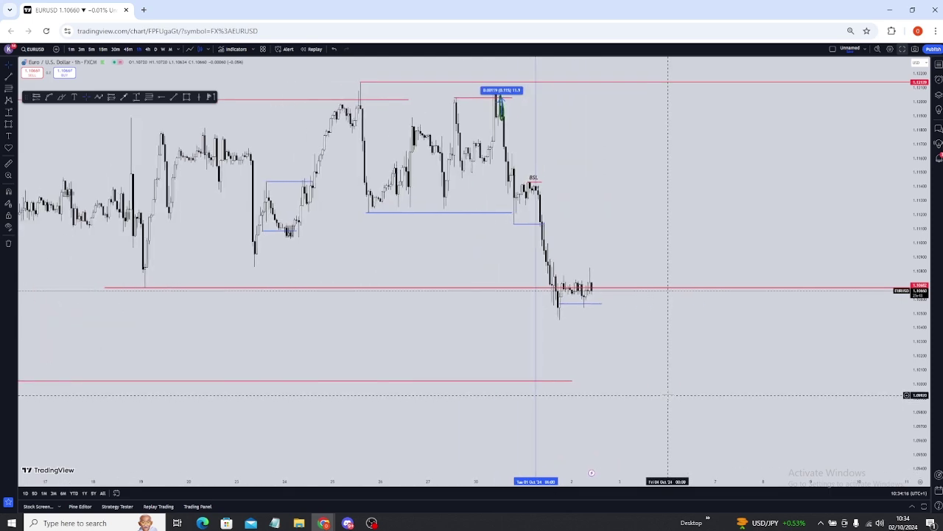
left_click_drag(647, 482, 683, 481)
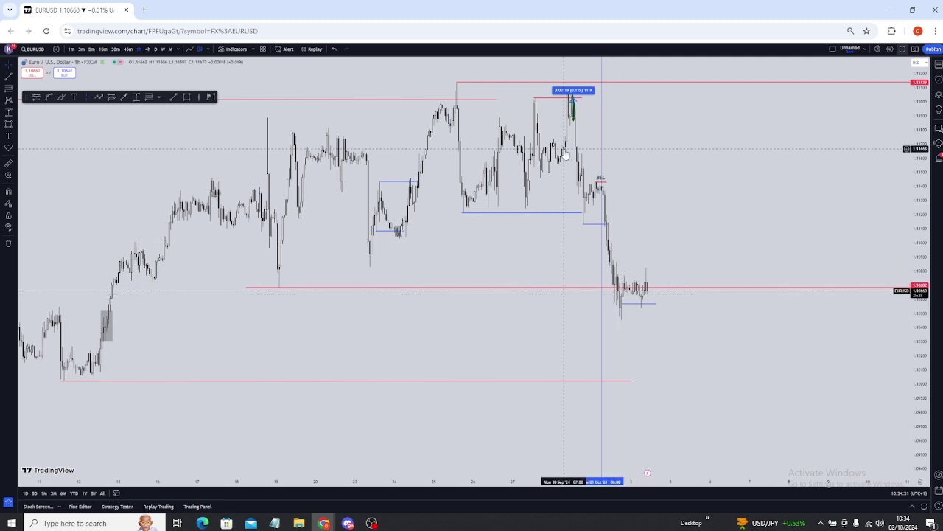
Examine the 1-hour range, and the 30 September morning rally leading into the short position near the red lines
left_click_drag(510, 332, 579, 349)
scroll(599, 459, "up", 2)
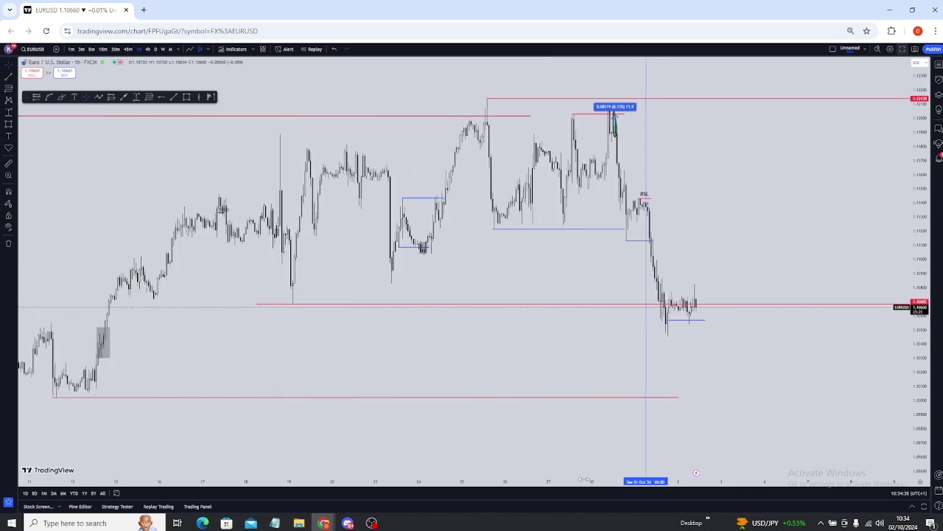
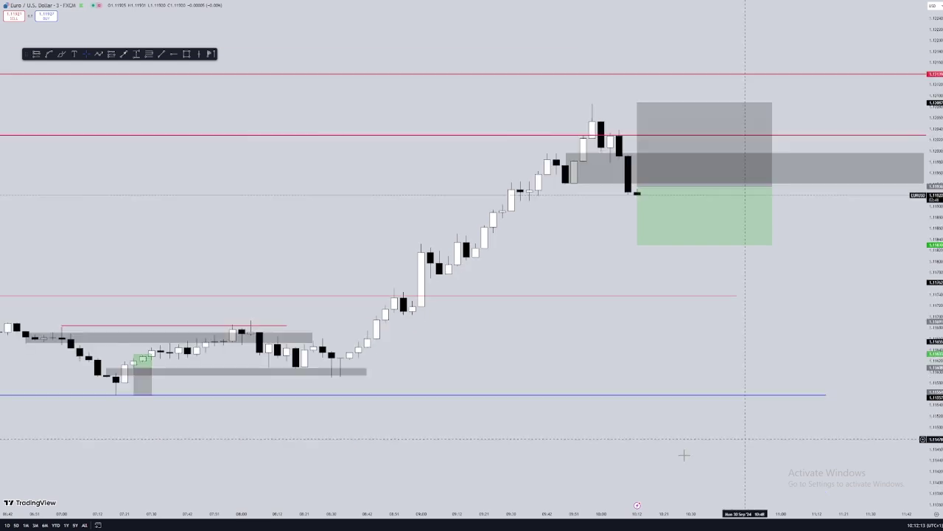
scroll(833, 493, "down", 3)
scroll(833, 493, "down", 3)
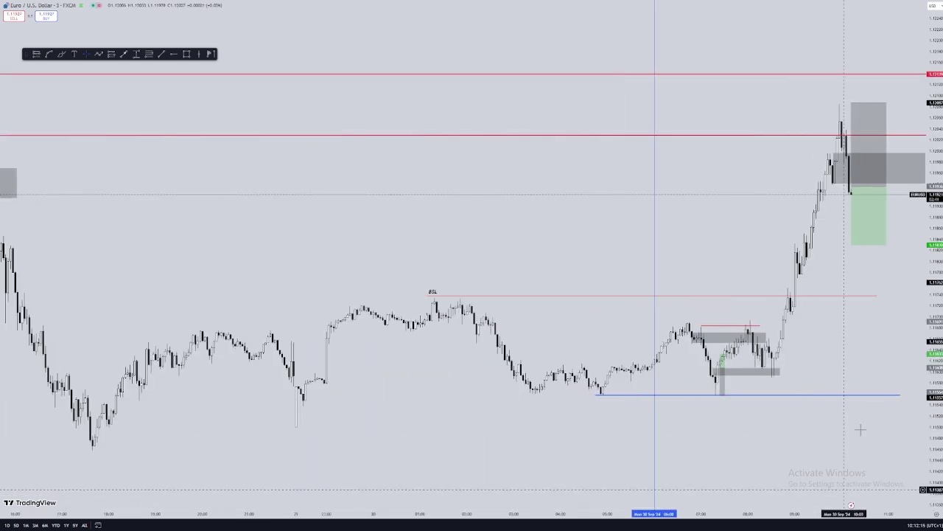
left_click_drag(851, 245, 852, 408)
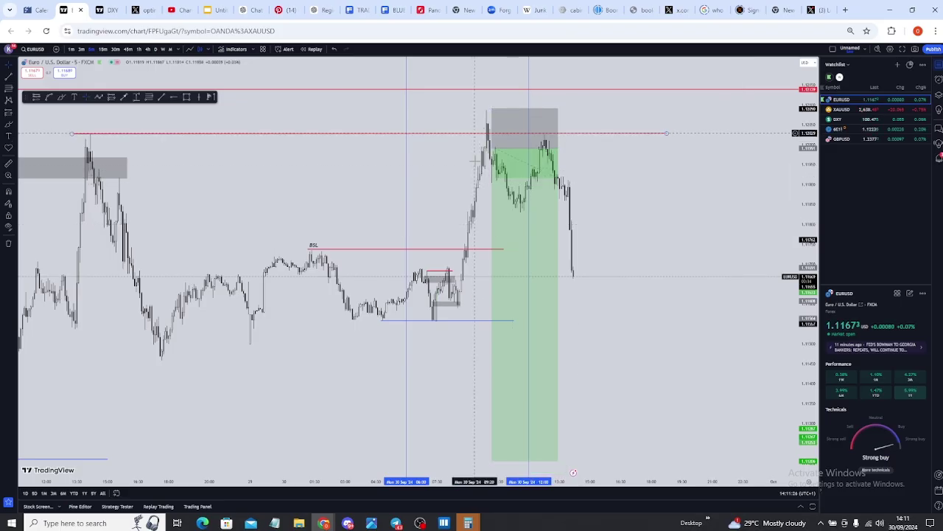
Extend the short position's start to 10:10 on 30 September, with its entry at about 1.1199
left_click_drag(494, 481, 417, 480)
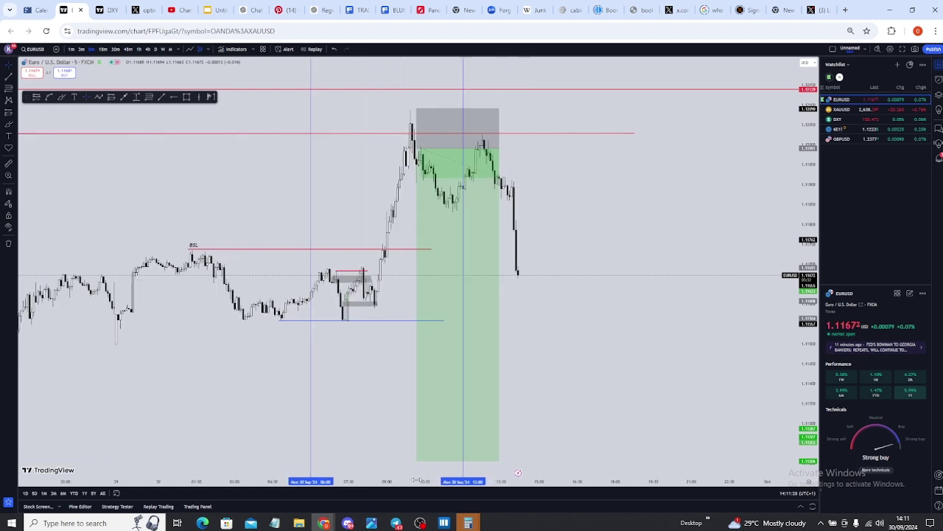
left_click_drag(572, 406, 739, 407)
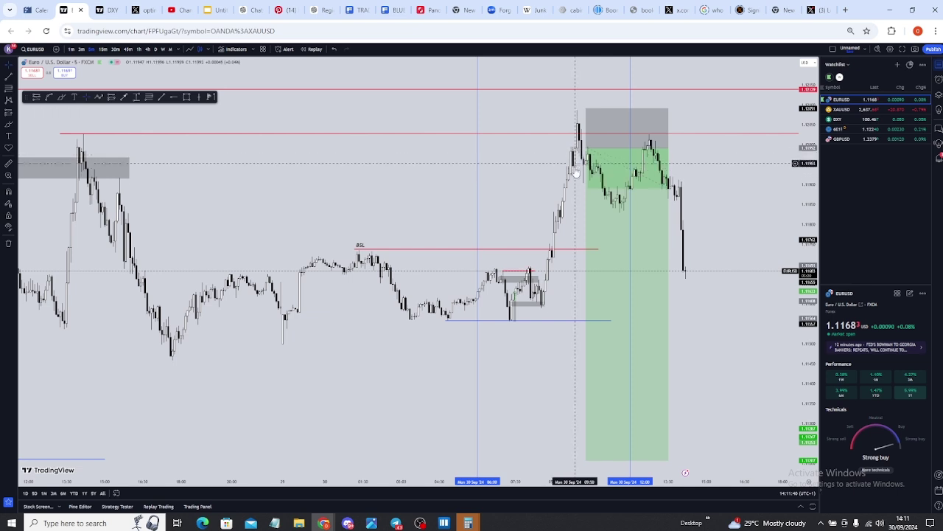
left_click(587, 151)
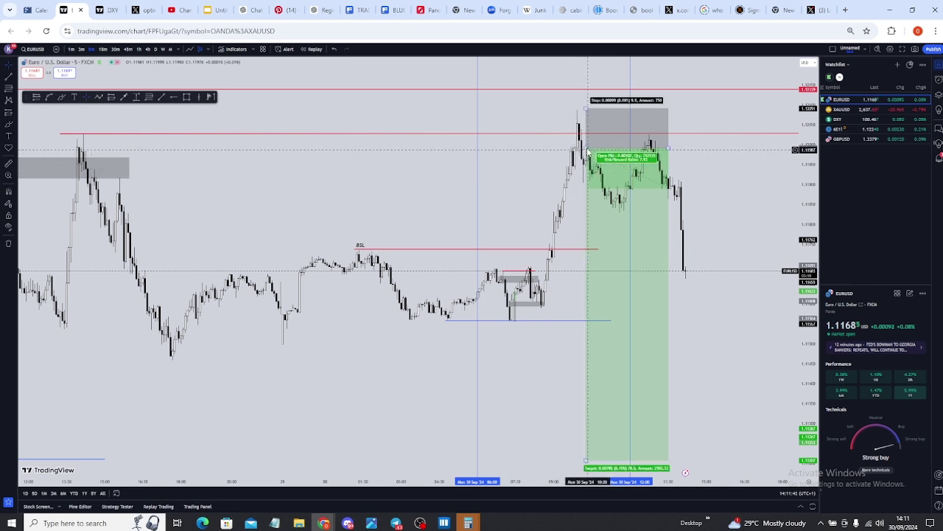
left_click_drag(588, 151, 585, 153)
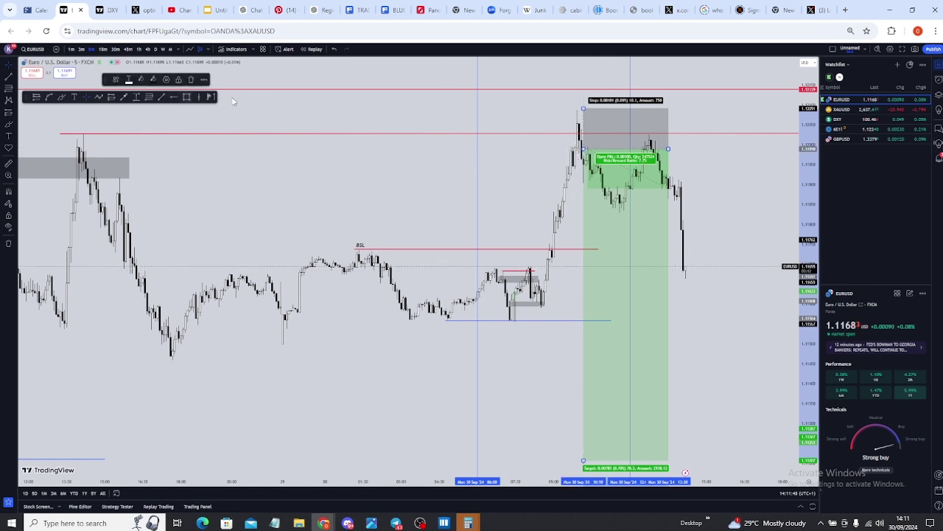
Draw a thin rectangle at the short position's entry level from about 10:00 to 11:15, and delete it
left_click(187, 96)
left_click(578, 150)
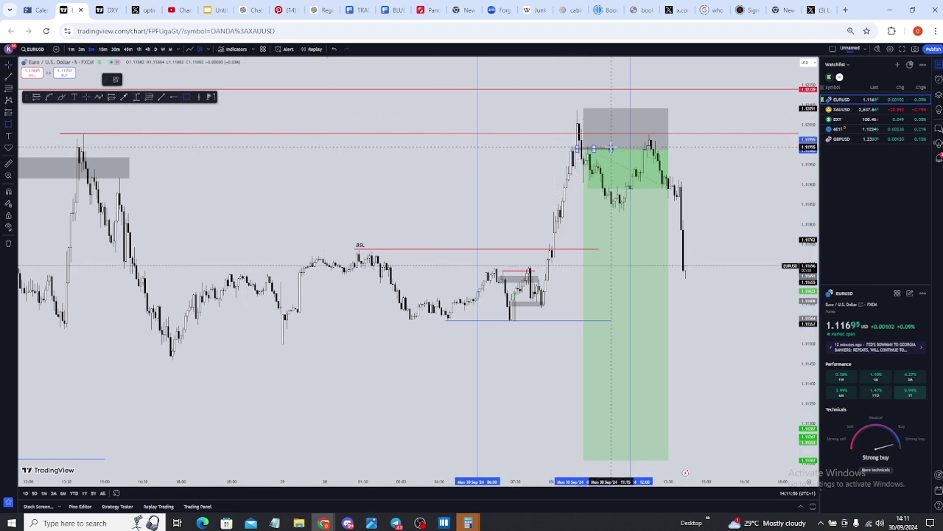
left_click(611, 148)
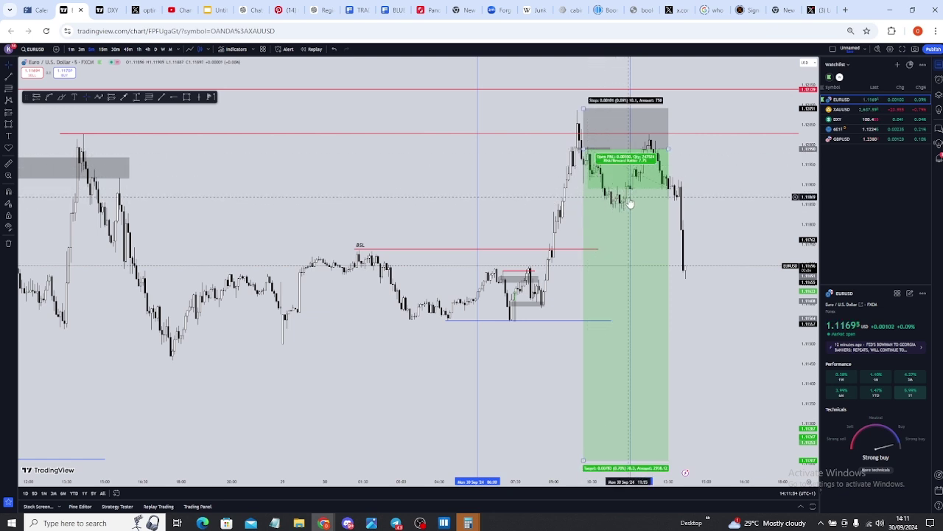
left_click(630, 221)
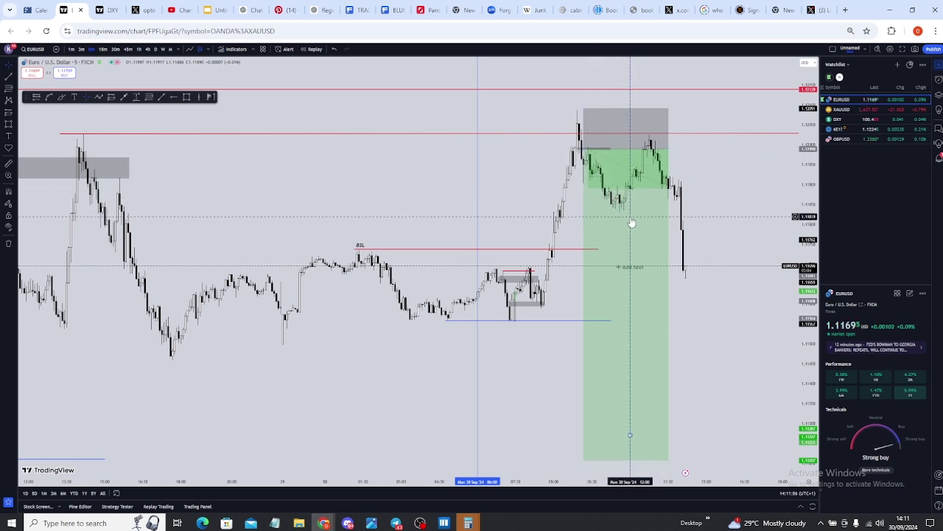
left_click(628, 201)
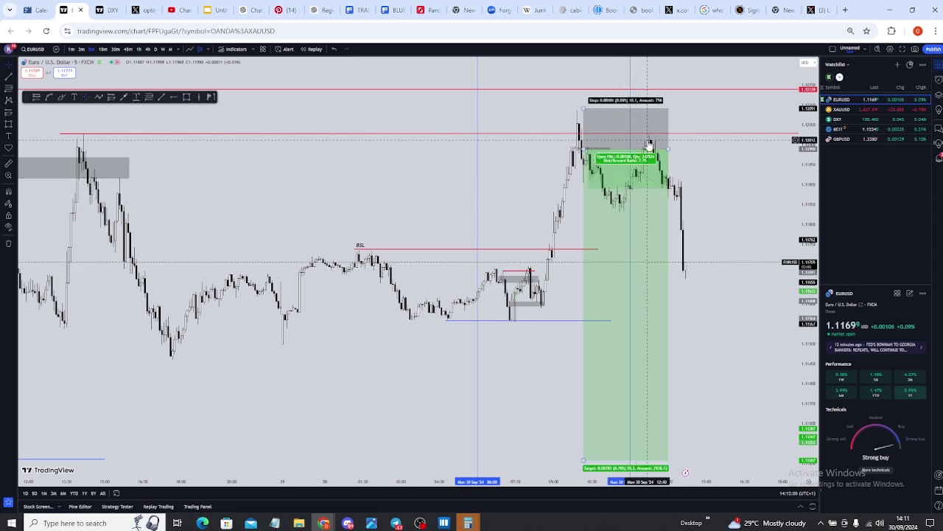
left_click(531, 166)
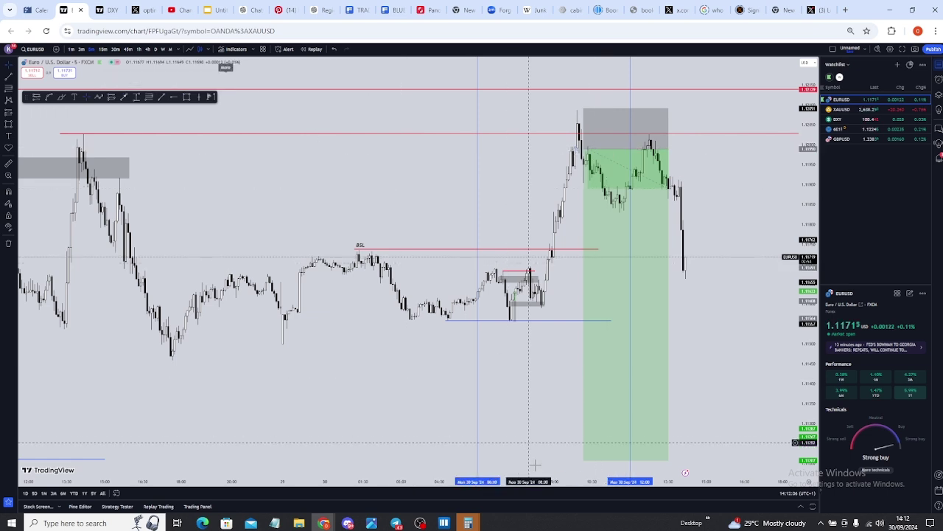
Move the short position aside to the early morning, and draw a BSL-labelled line from 10:20 to 13:30 at about 1.1200
scroll(565, 376, "up", 3)
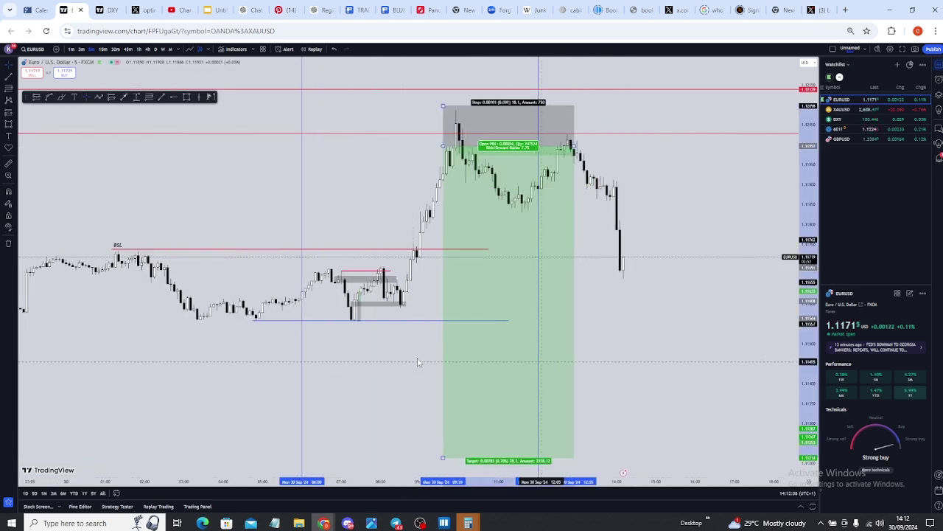
left_click_drag(547, 269, 264, 266)
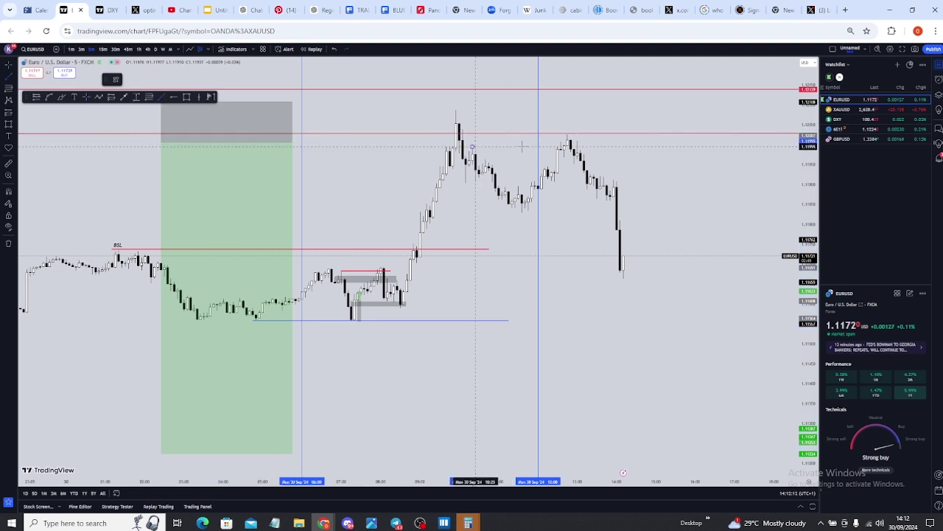
left_click(597, 146)
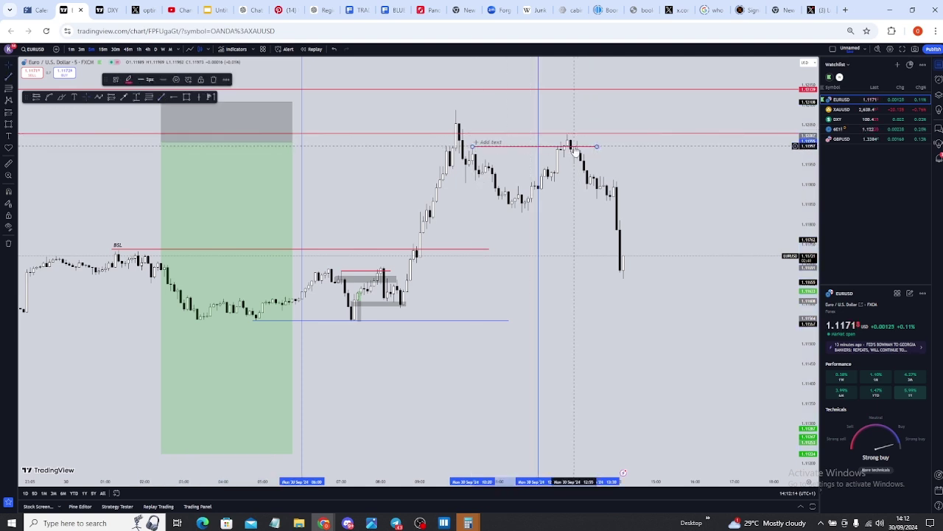
left_click(122, 81)
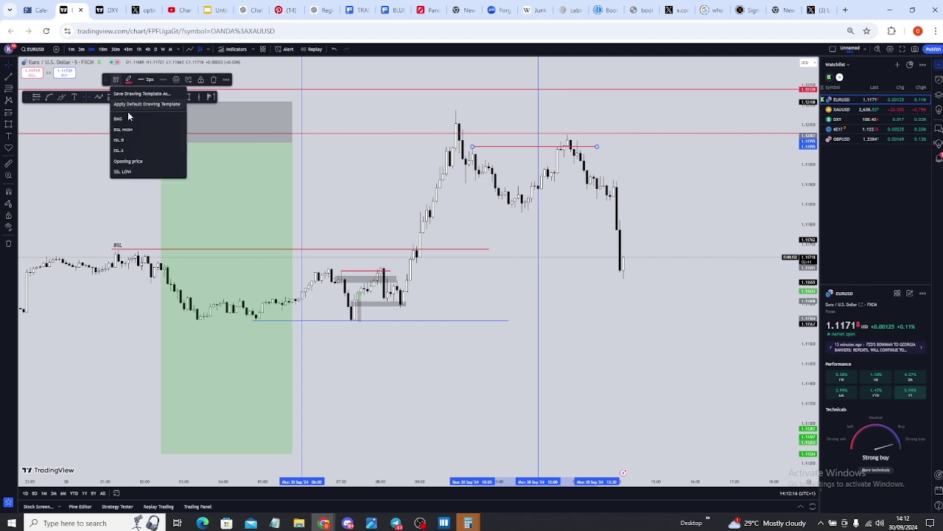
left_click(559, 246)
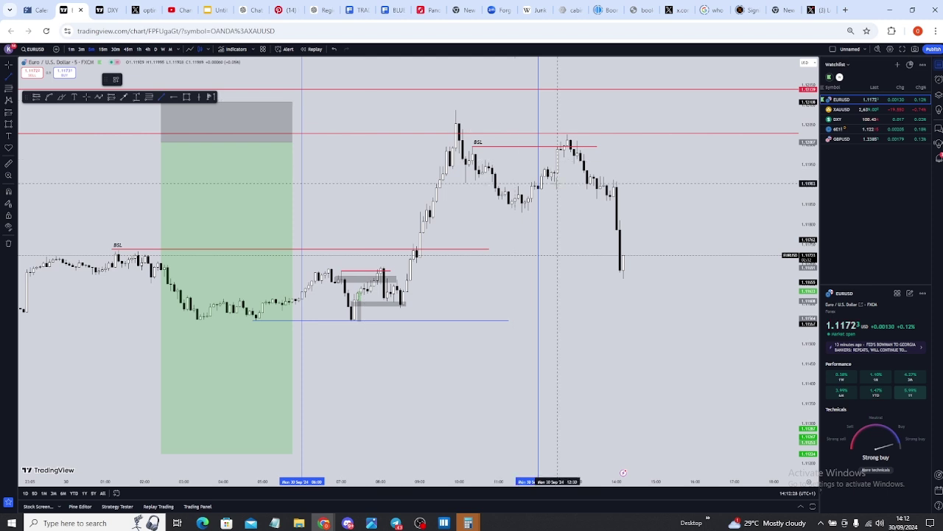
Draw a horizontal red line from 12:25 to about 13:55 on 30 September at about 1.1191
left_click(554, 181)
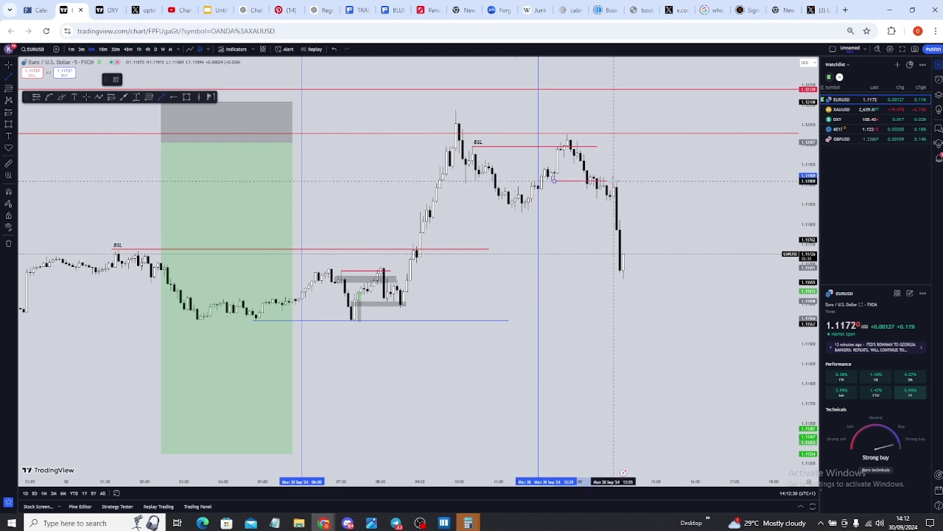
left_click(613, 180)
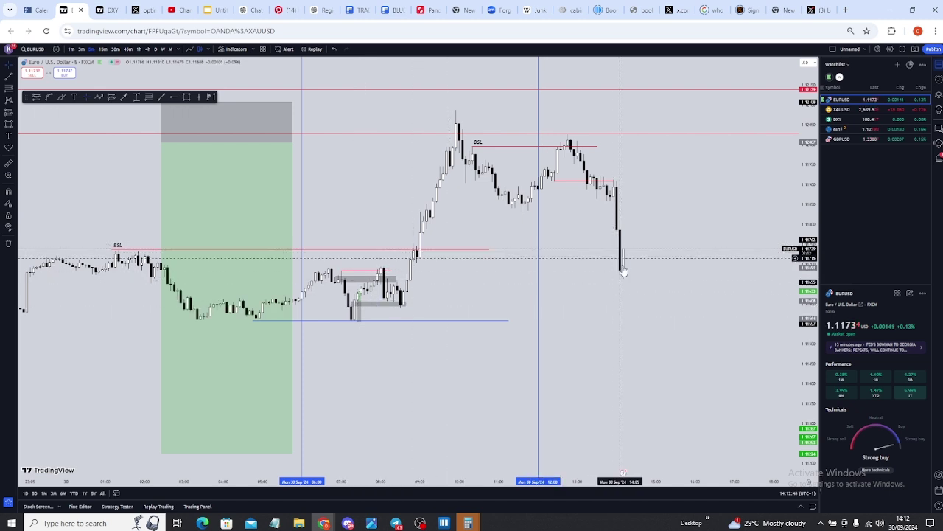
Move the short position back to 10:15–13:35 with its entry at about 1.1199, and raise its target to about 1.1168
scroll(492, 483, "down", 5)
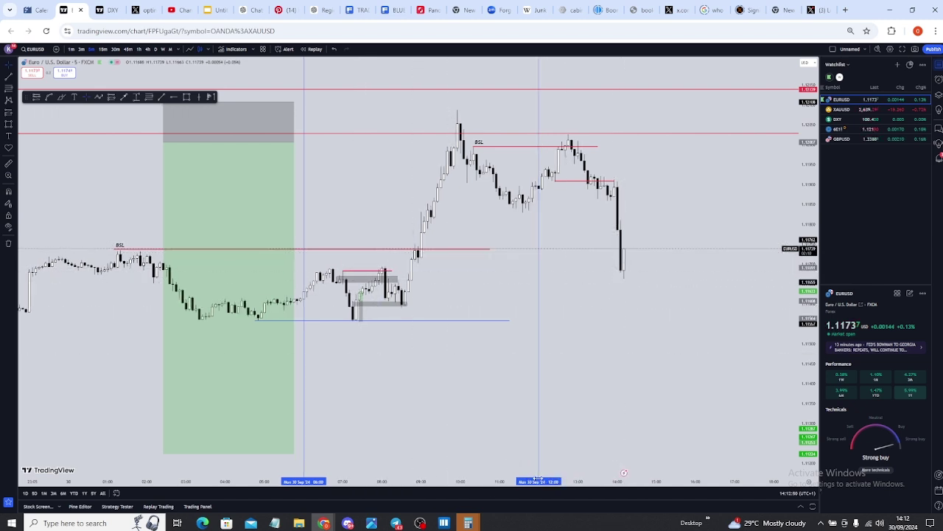
left_click_drag(808, 377, 809, 400)
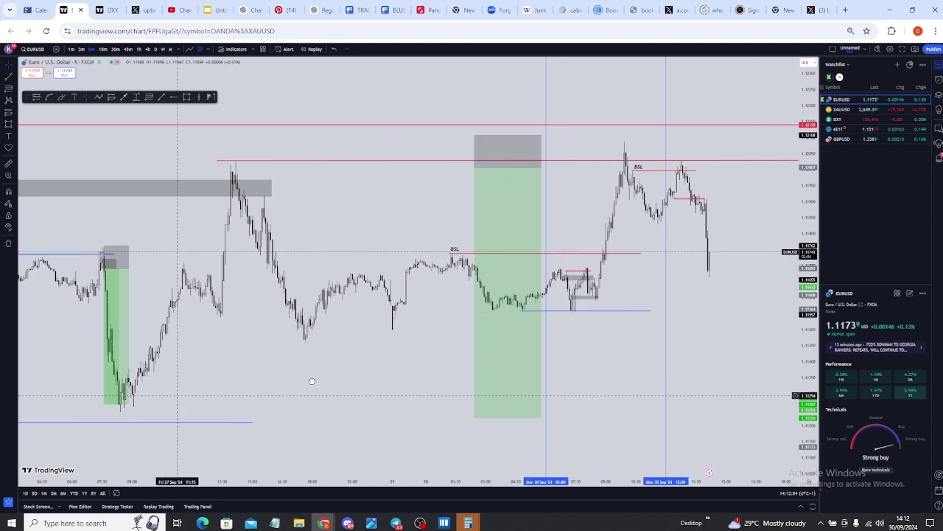
left_click_drag(310, 381, 553, 415)
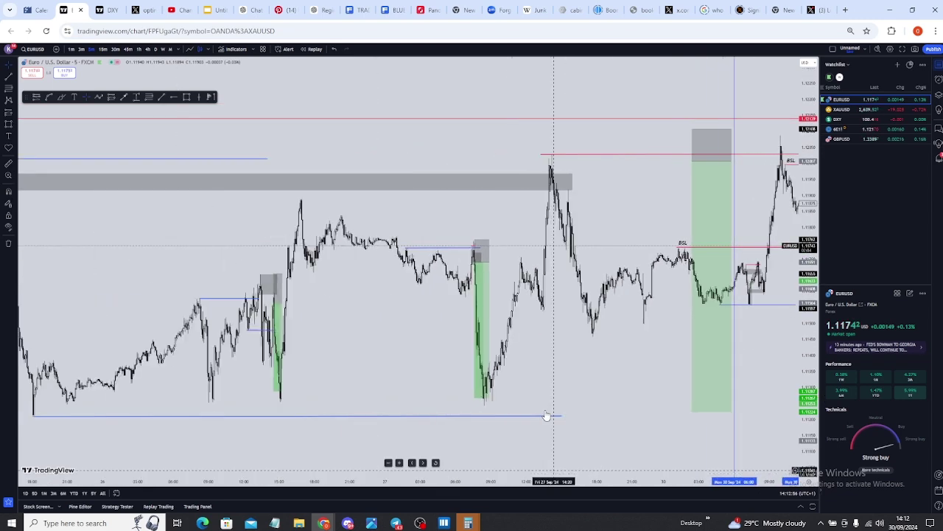
left_click_drag(598, 332, 302, 361)
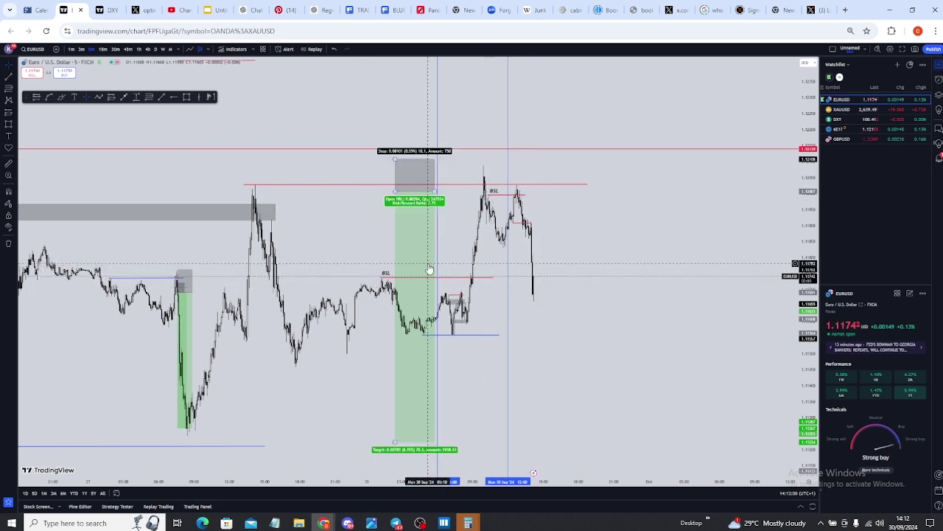
left_click_drag(434, 271, 514, 265)
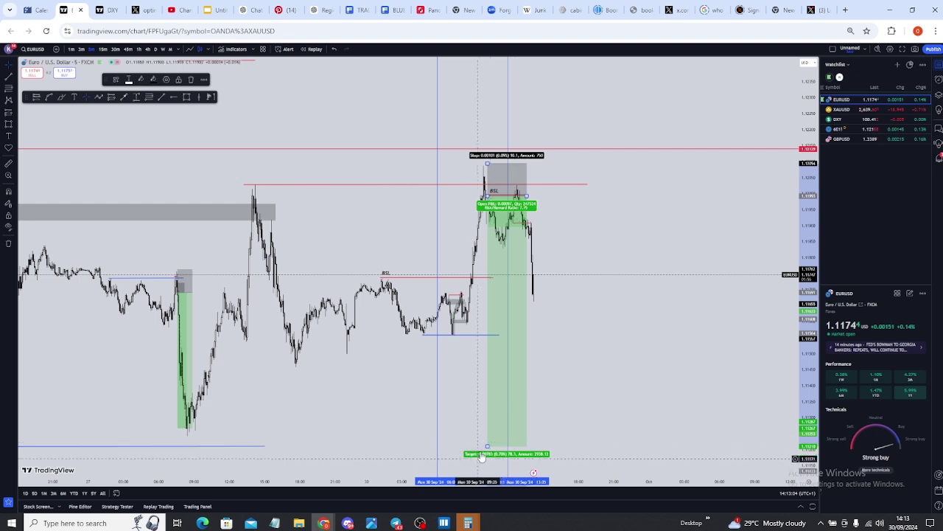
left_click_drag(486, 446, 504, 217)
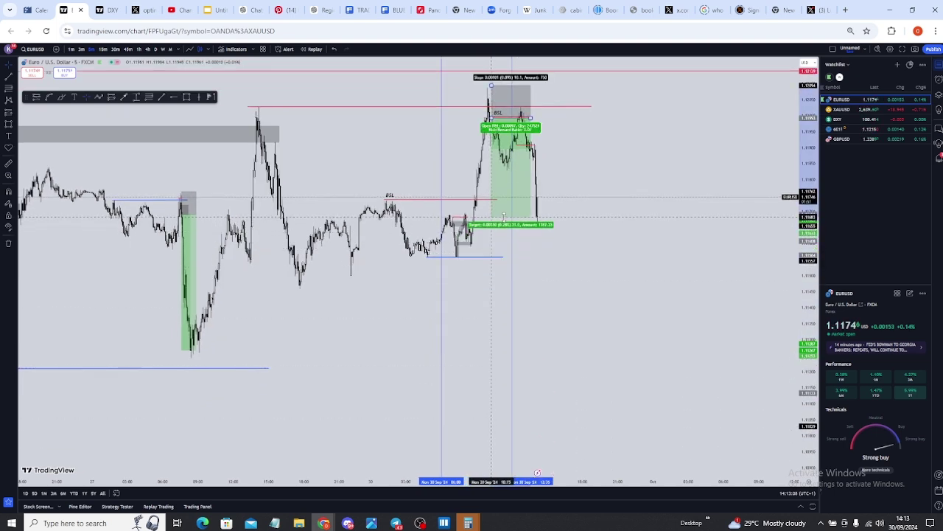
left_click(559, 244)
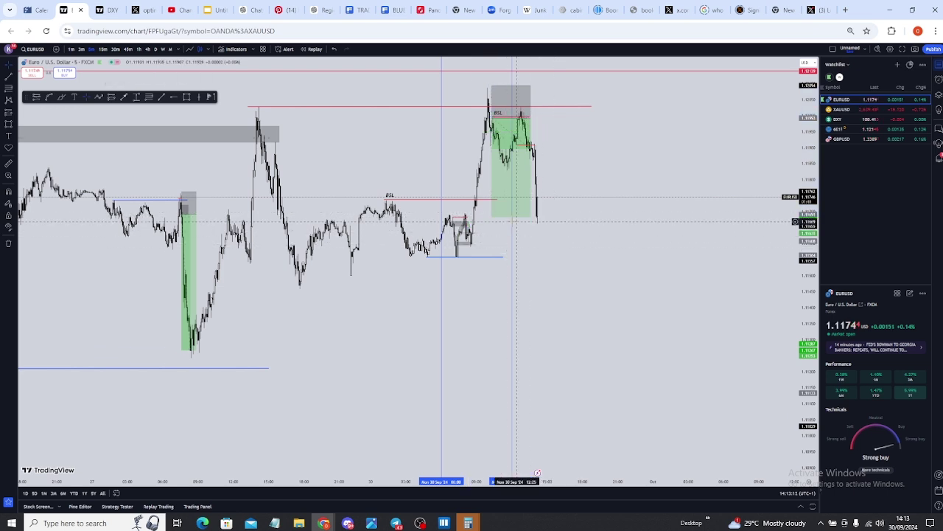
left_click_drag(567, 352, 572, 373)
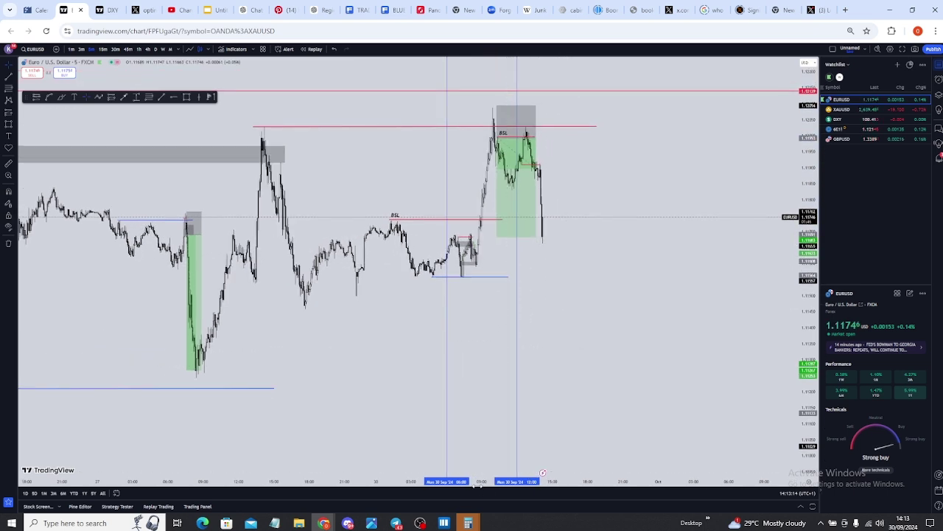